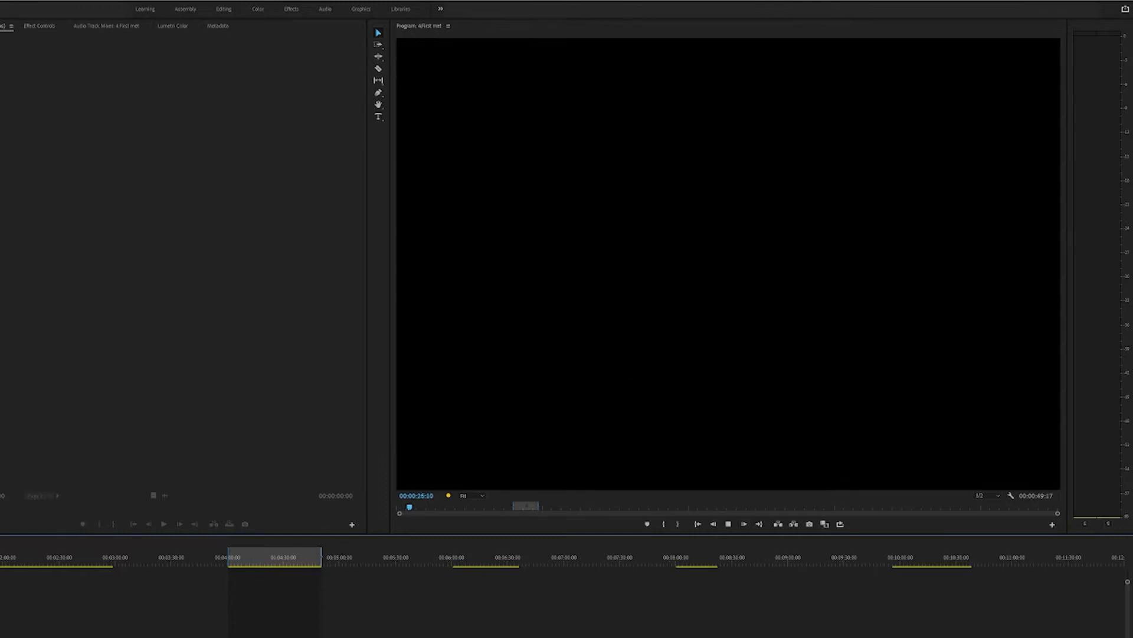
Step: Stop playback and move the playhead back to the shortcut list title at 00:00:19:15
key(space)
key(Up)
key(Up)
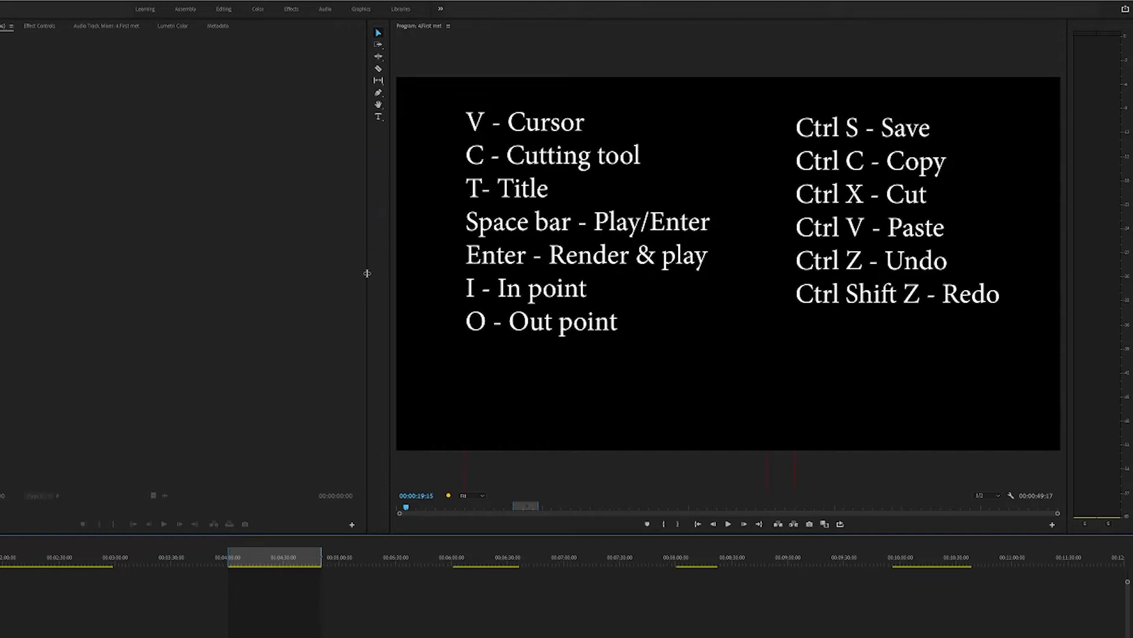
Step: Edit the first shortcut list's text and add "vwb vvvvv" after "O - Out point"
click(580, 322)
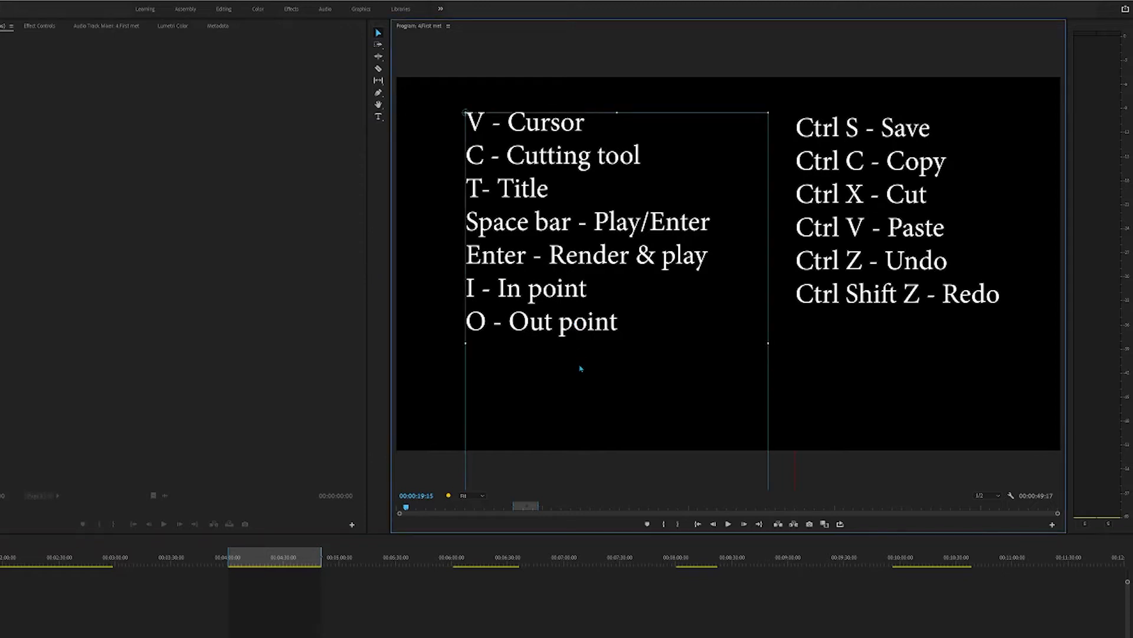
double_click(624, 322)
text(vwb)
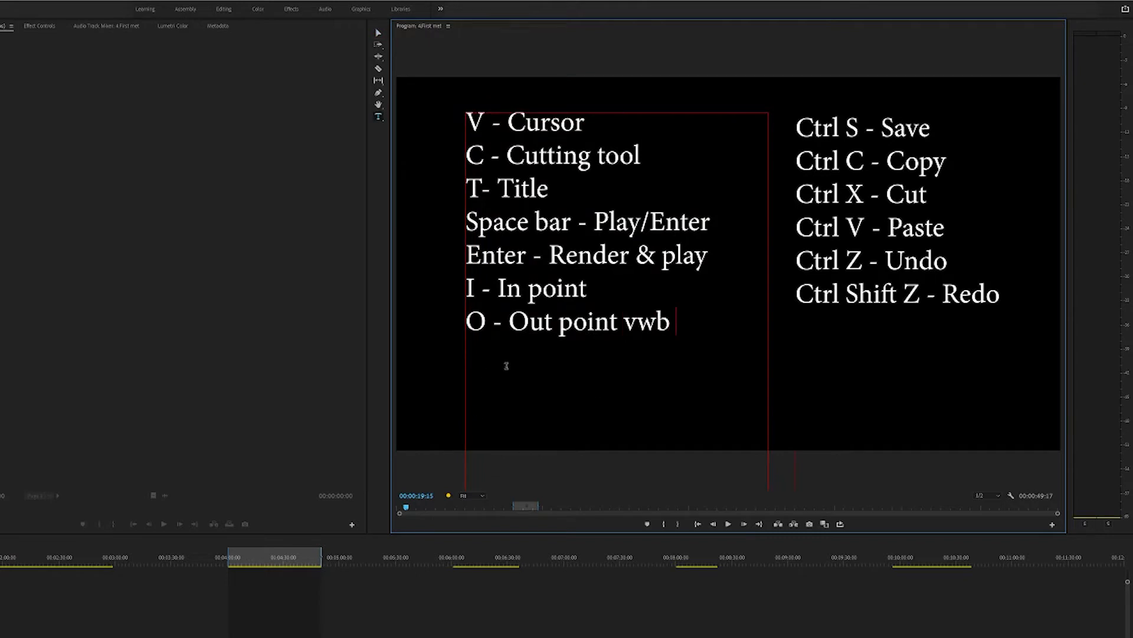
text( vvvvv)
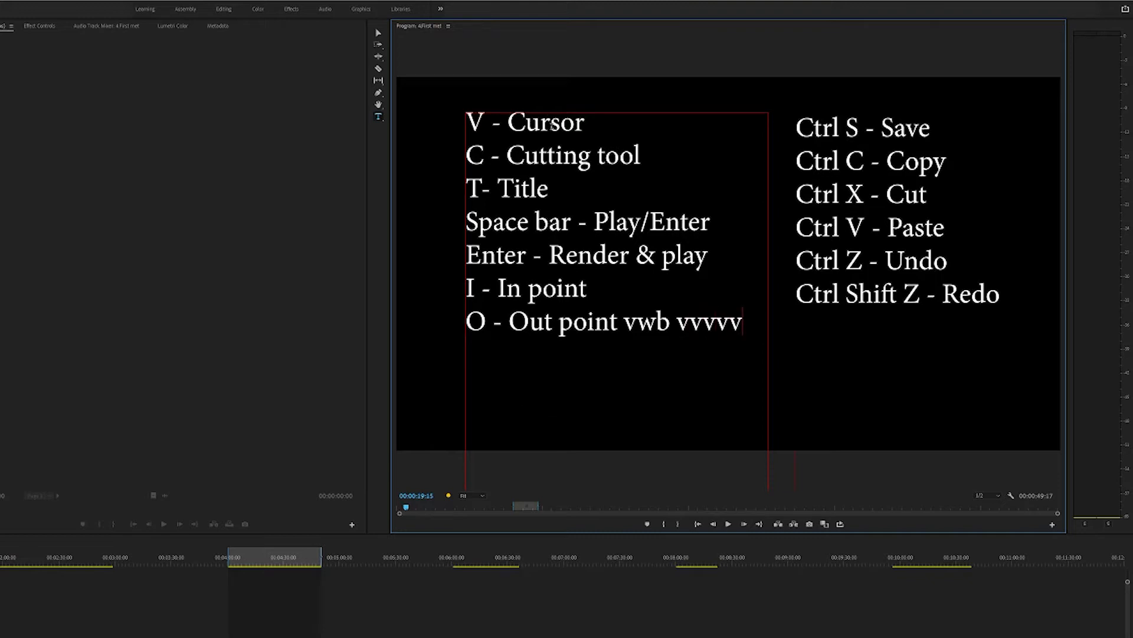
Step: Remove the letters added after "O - Out point" and return to the Selection tool with the text box selected
key(BackSpace)
key(BackSpace)
key(BackSpace)
key(BackSpace)
key(BackSpace)
key(BackSpace)
key(BackSpace)
key(BackSpace)
key(BackSpace)
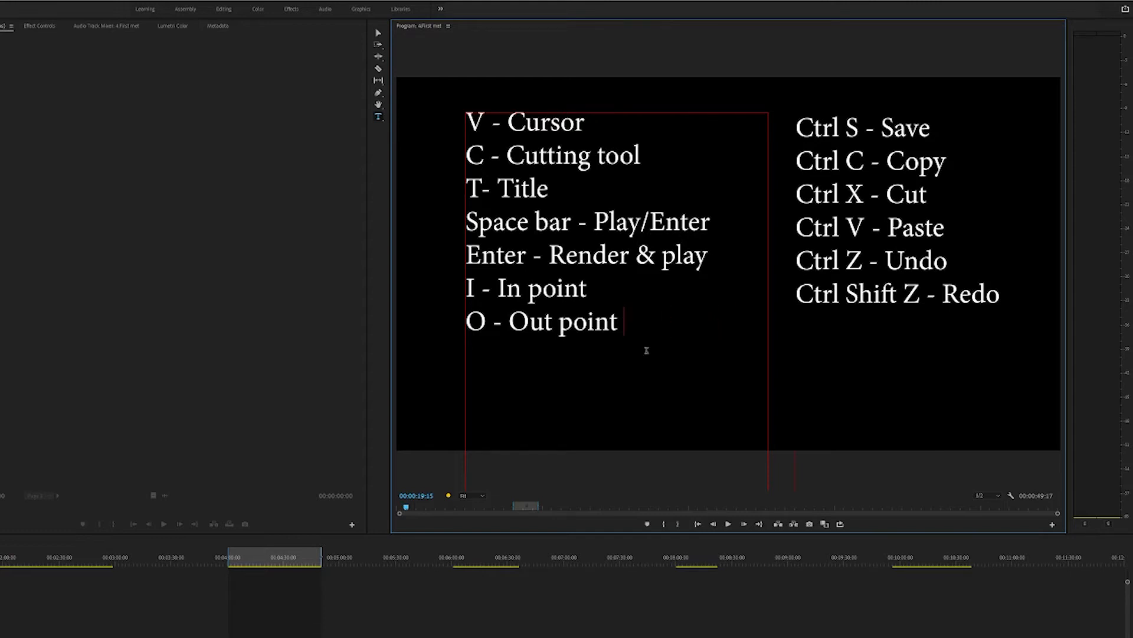
click(376, 33)
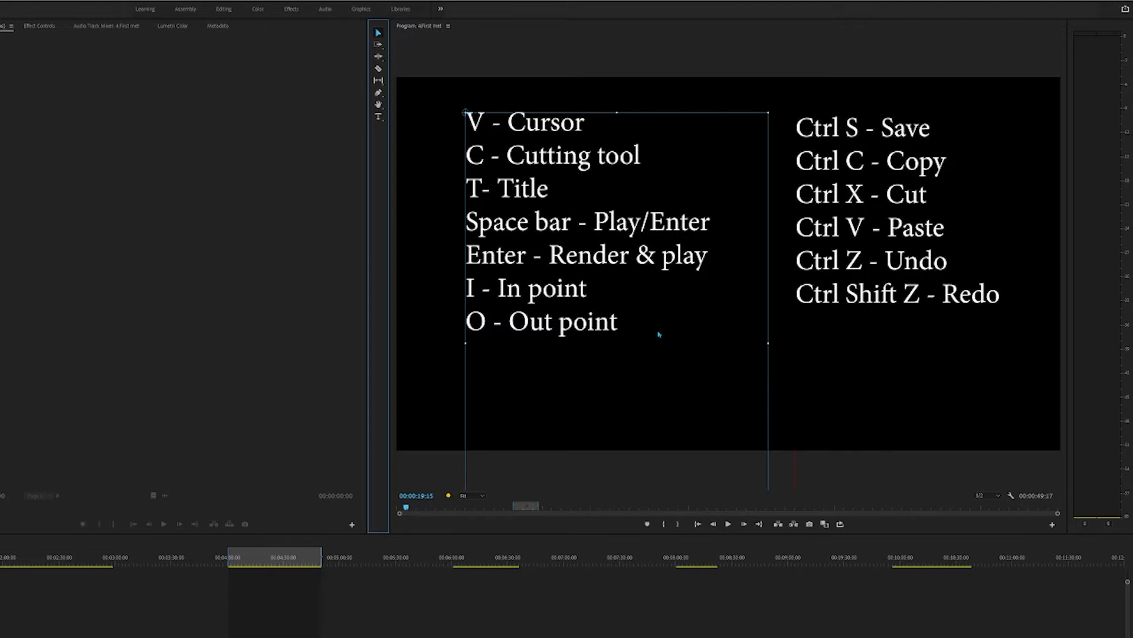
click(618, 322)
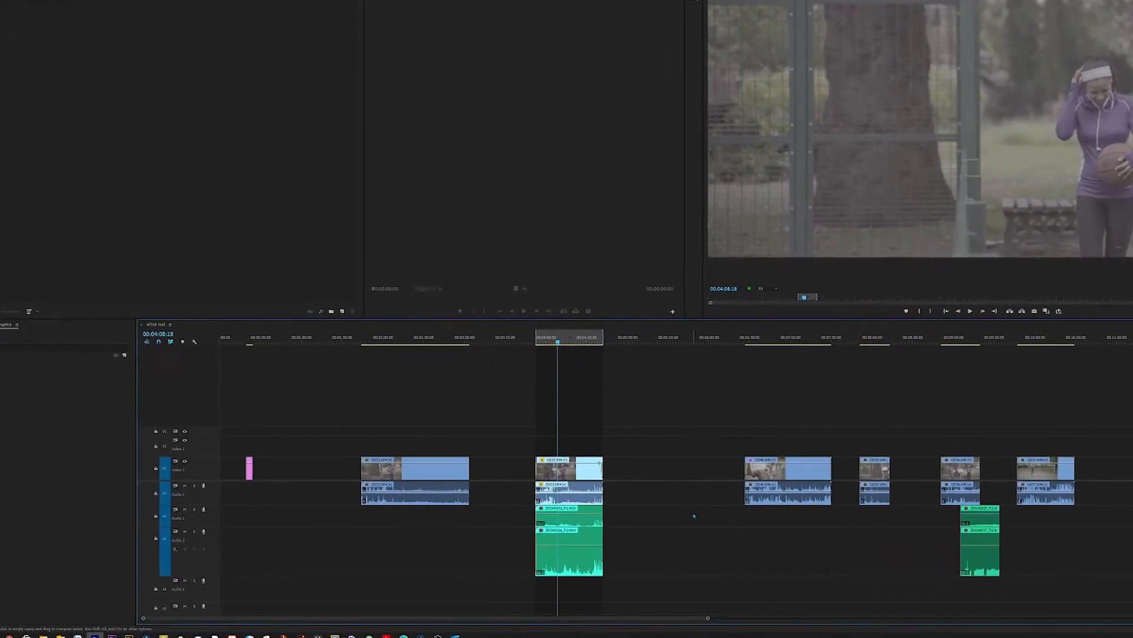
Step: Zoom the timeline in and out to examine how the clips are spread along the sequence
drag(654, 620, 708, 619)
scroll(753, 531, down, 3)
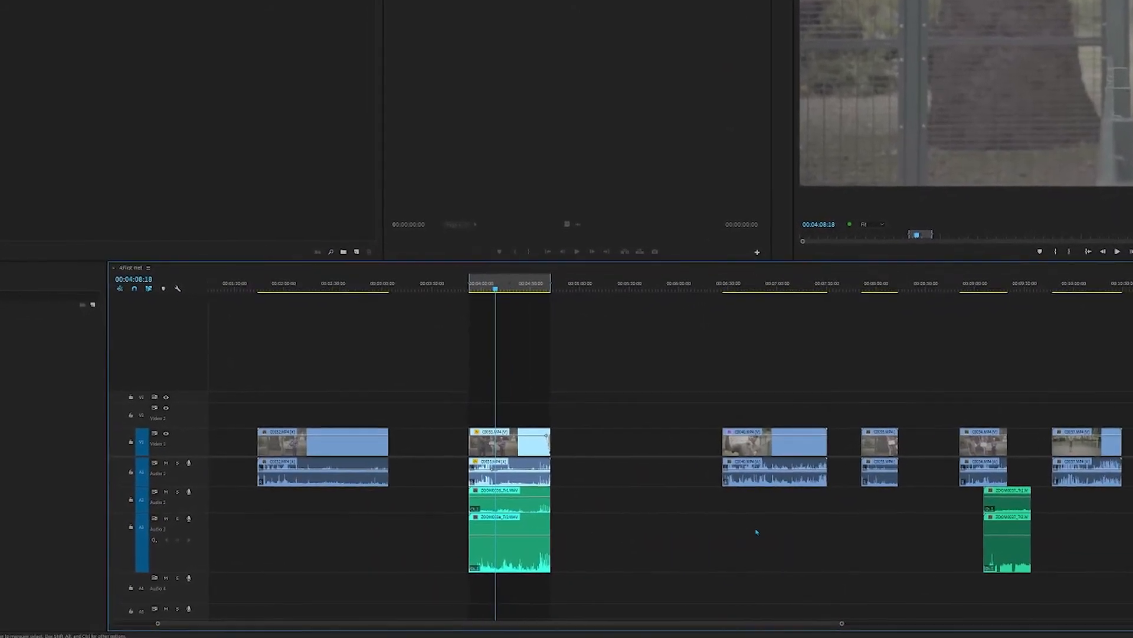
scroll(735, 550, up, 8)
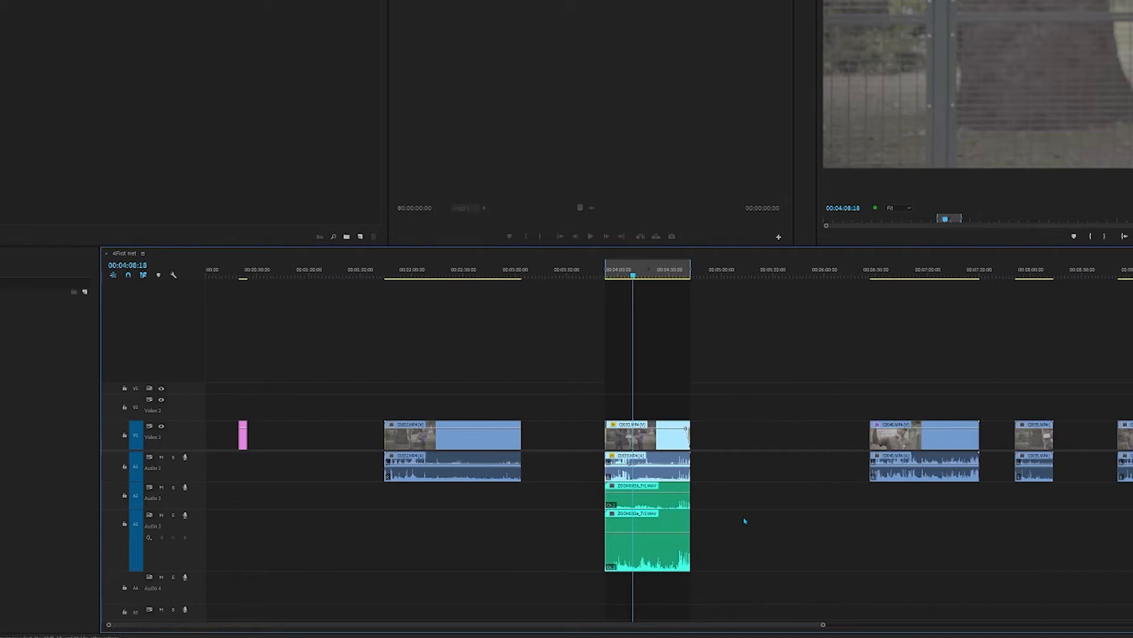
alt+scroll(745, 521, up, 6)
alt+scroll(745, 524, down, 10)
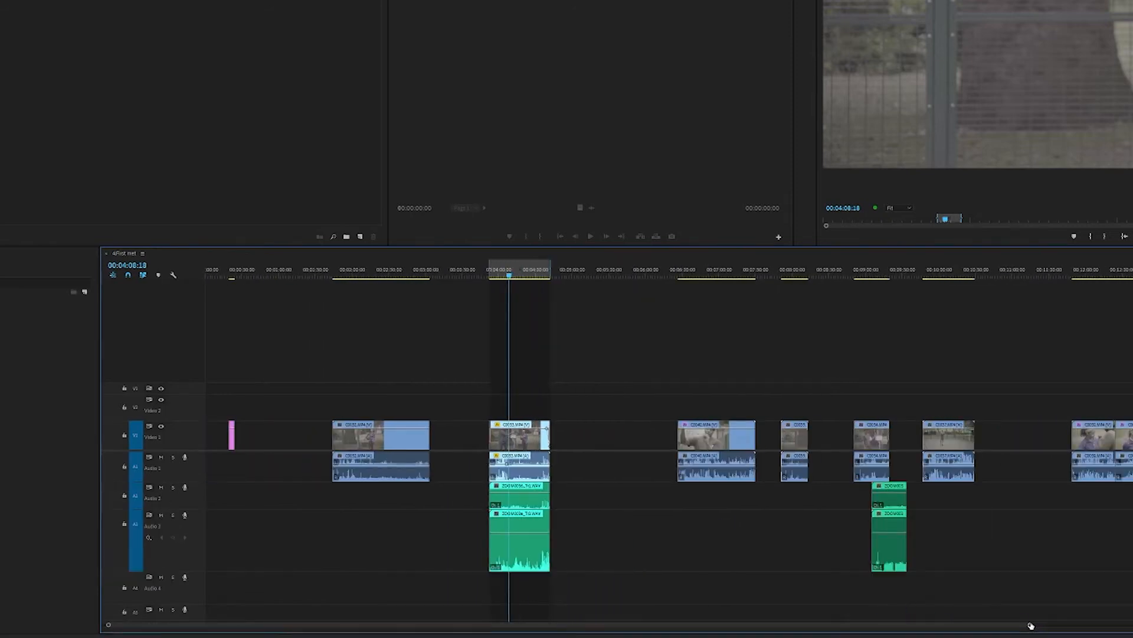
drag(1031, 626, 956, 627)
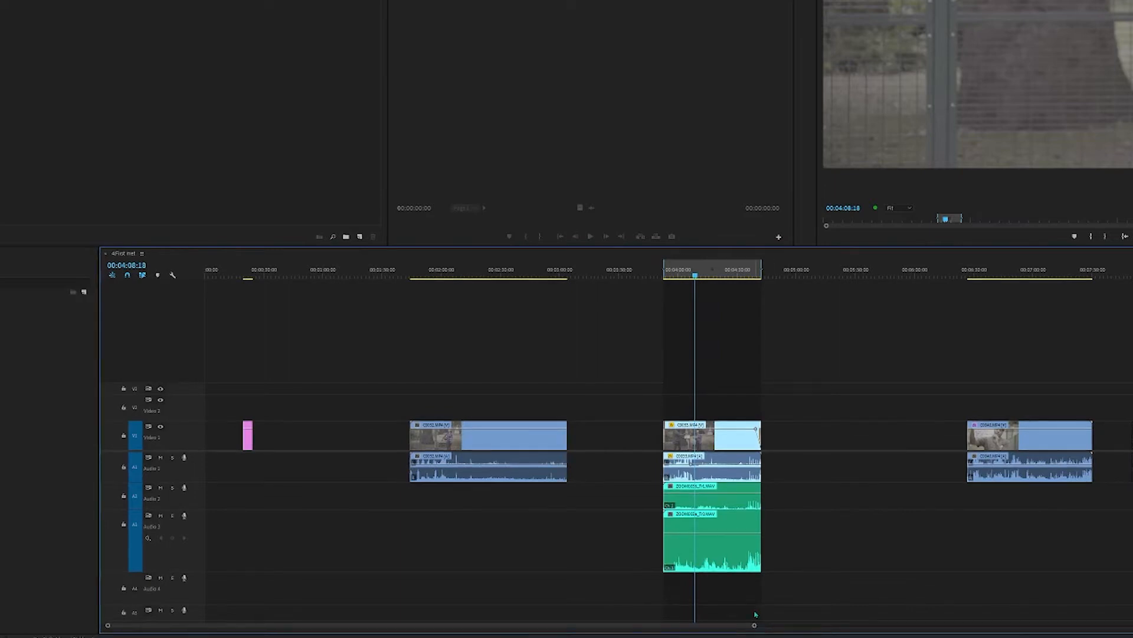
drag(754, 627, 720, 633)
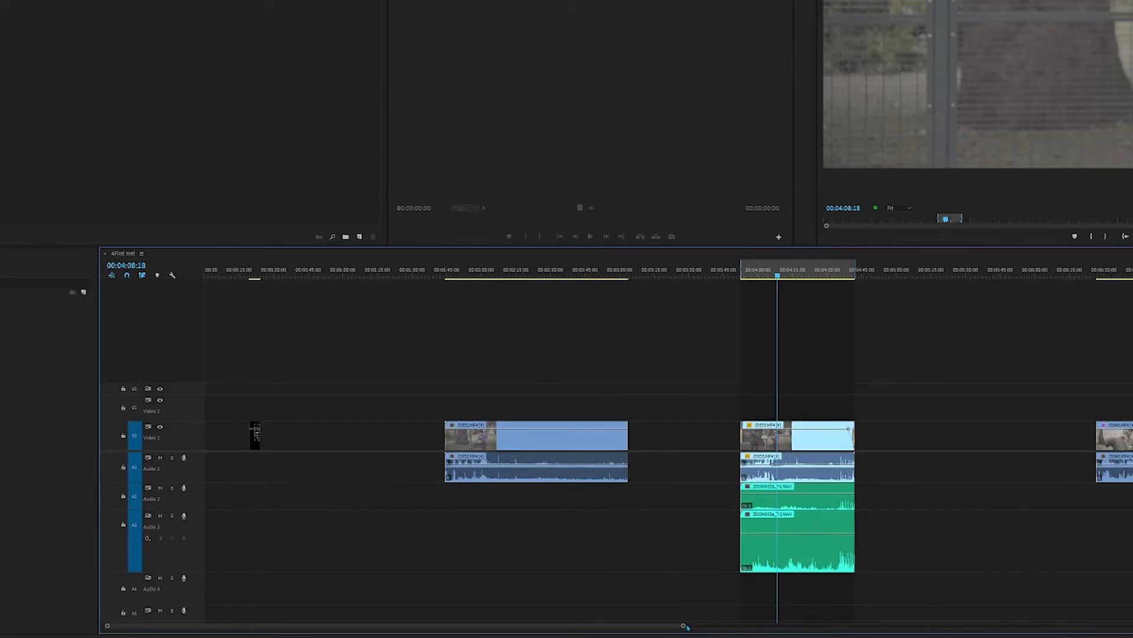
mouse_move(669, 630)
mouse_down()
mouse_move(651, 629)
mouse_move(837, 634)
mouse_move(489, 637)
mouse_move(861, 635)
mouse_up()
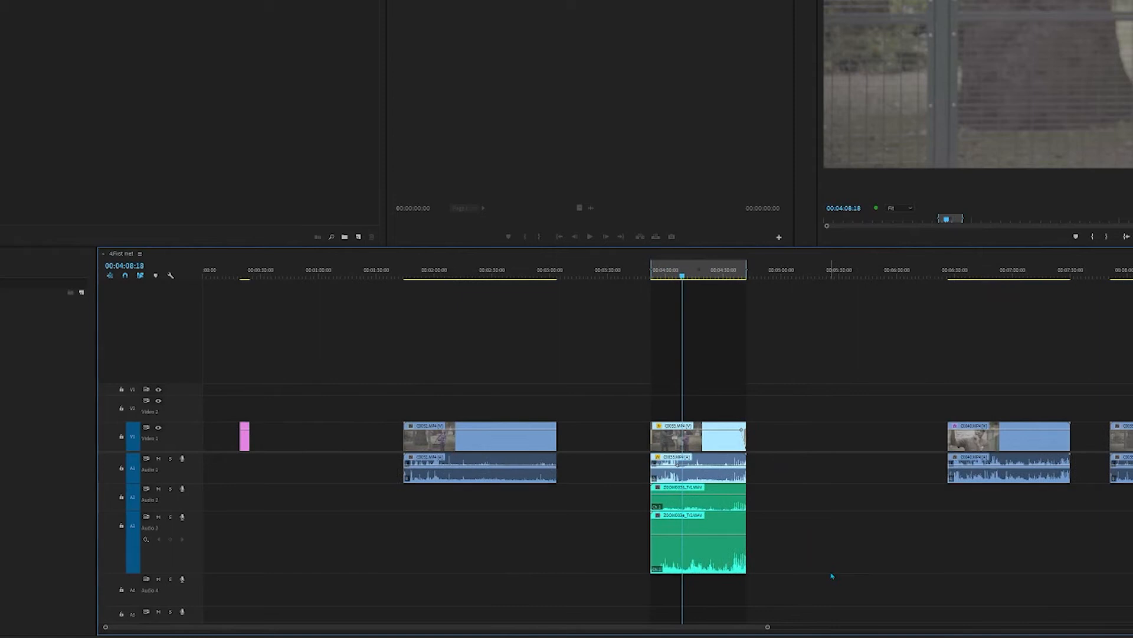
Step: Examine the clips further along the sequence, including a close view of the clip whose green audio is offset
scroll(746, 435, down, 3)
scroll(835, 460, up, 3)
scroll(997, 471, down, 5)
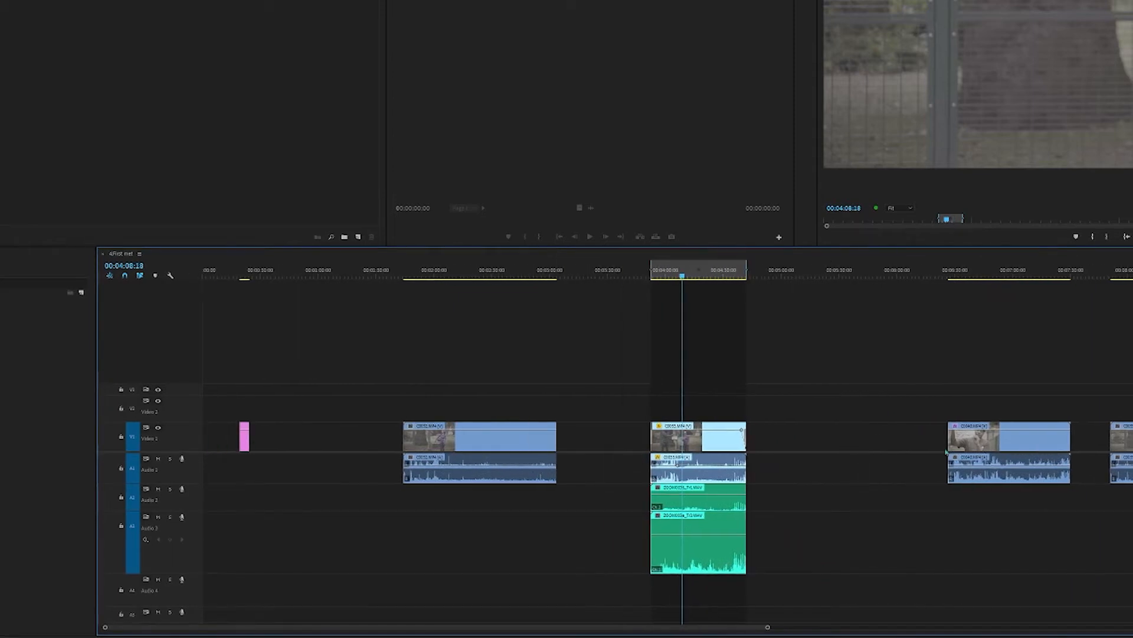
scroll(1055, 480, up, 5)
scroll(1055, 479, down, 8)
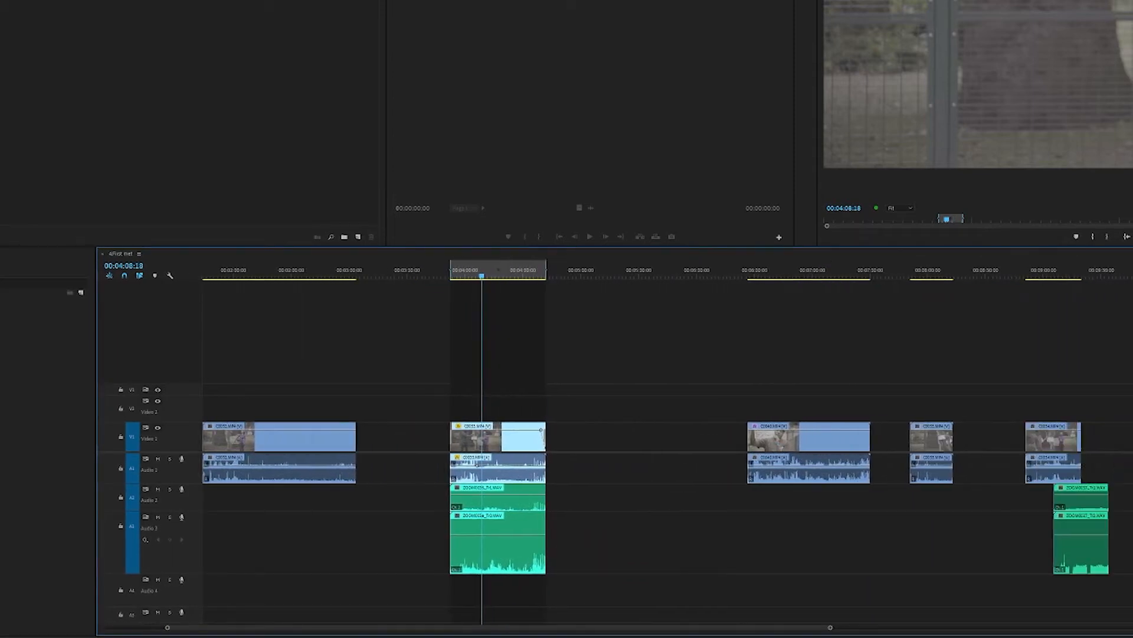
scroll(1106, 519, down, 1)
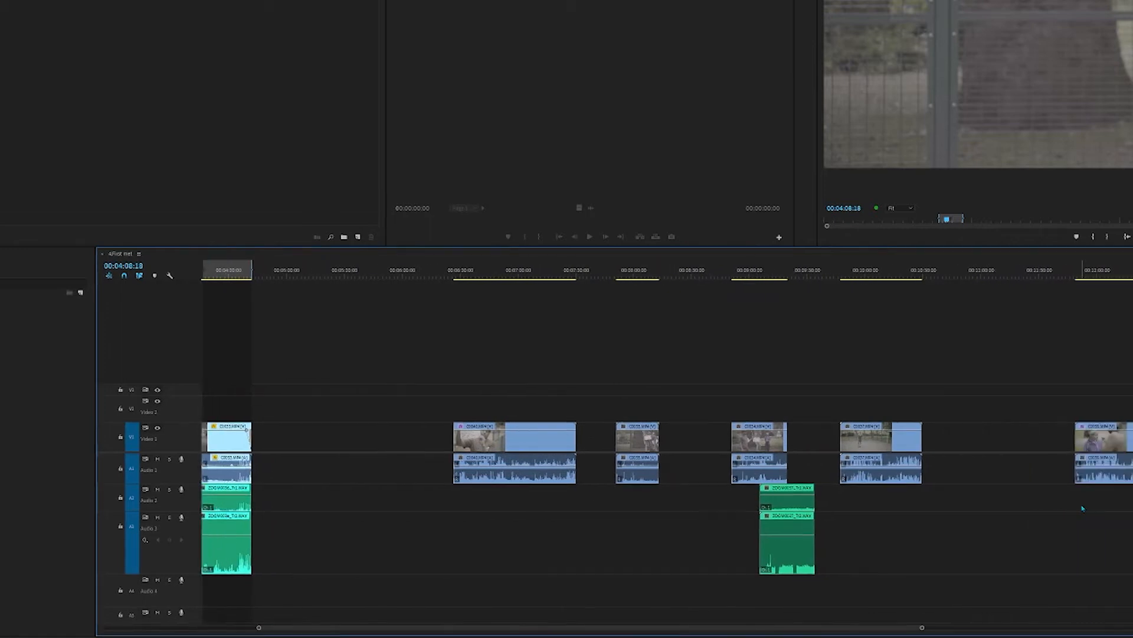
alt+scroll(757, 437, up, 6)
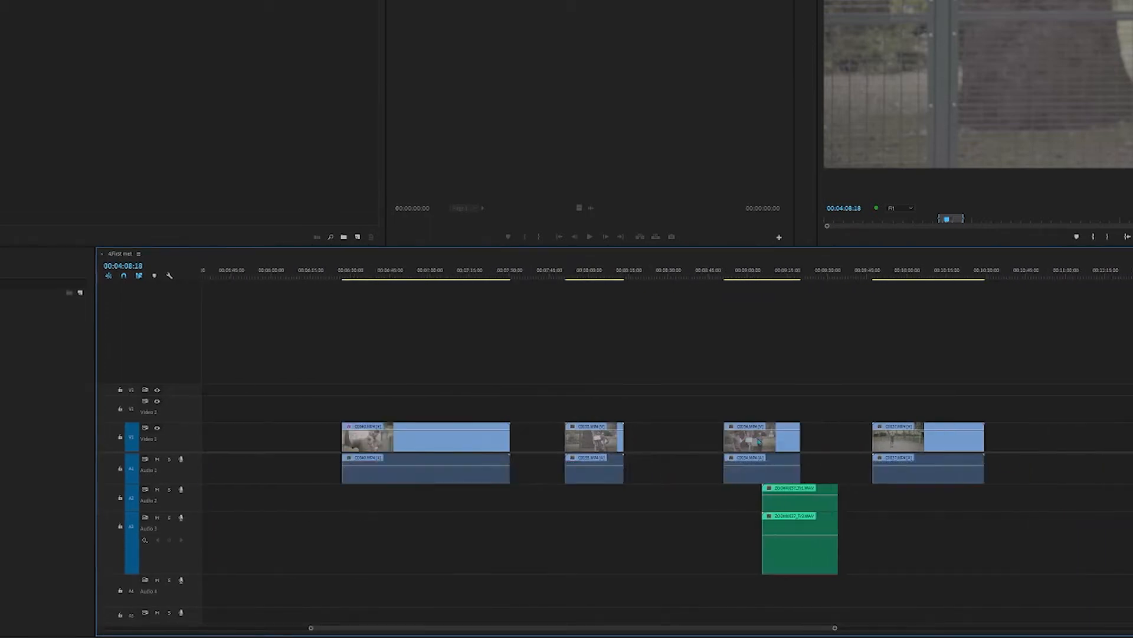
alt+scroll(757, 437, up, 6)
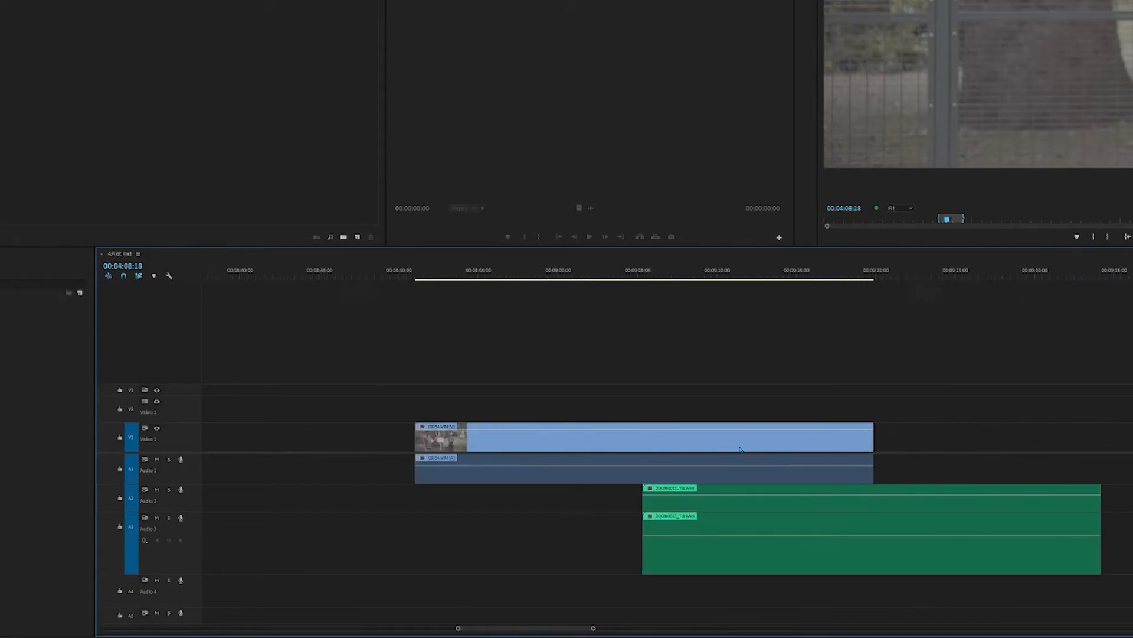
alt+scroll(732, 472, down, 8)
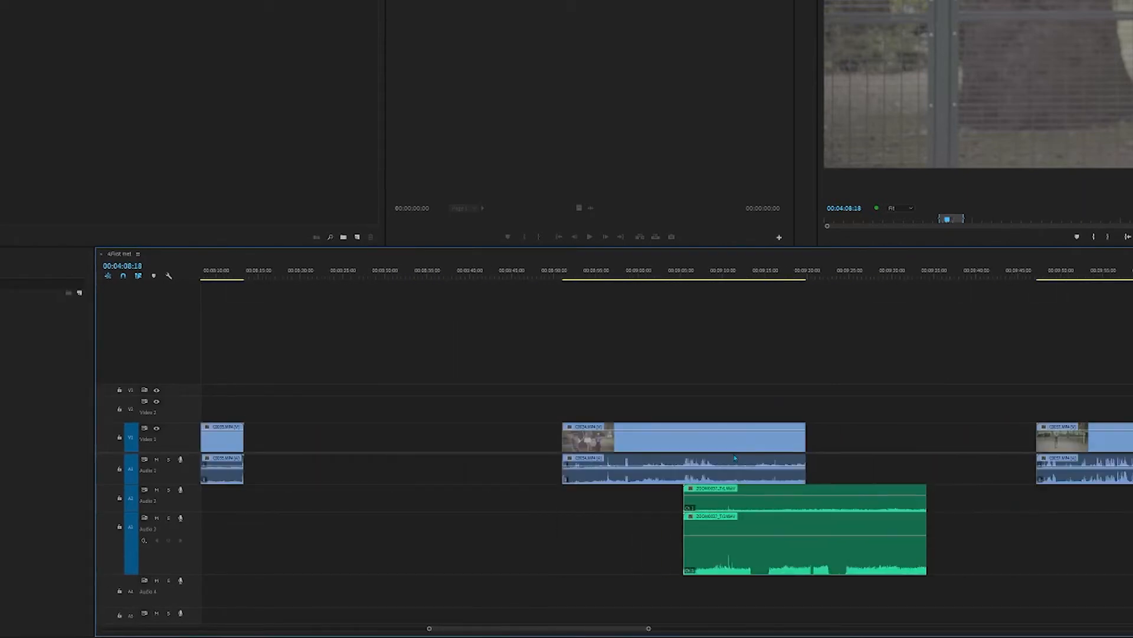
drag(703, 630, 599, 629)
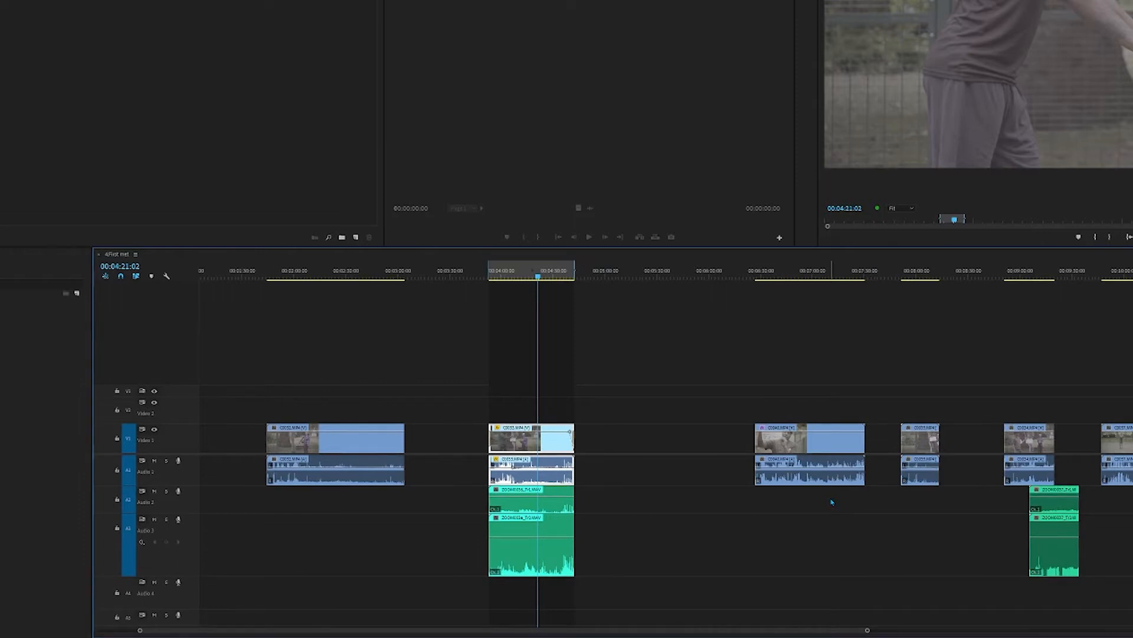
Step: Look through the audio tracks down to the Master track and back up to Audio 1
scroll(845, 502, down, 3)
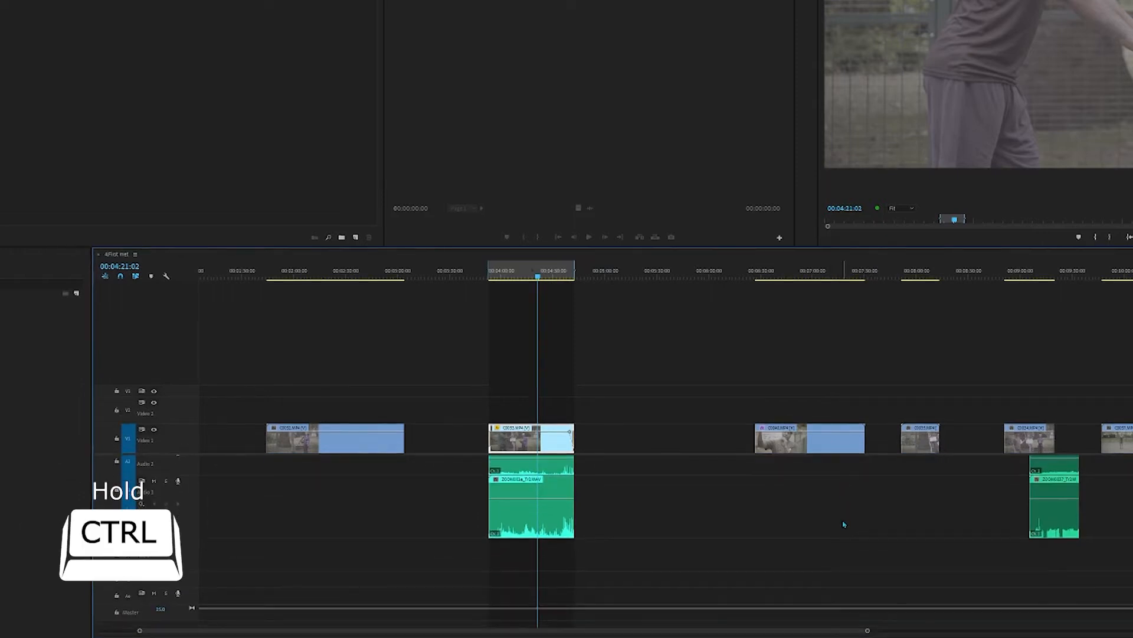
scroll(845, 524, up, 3)
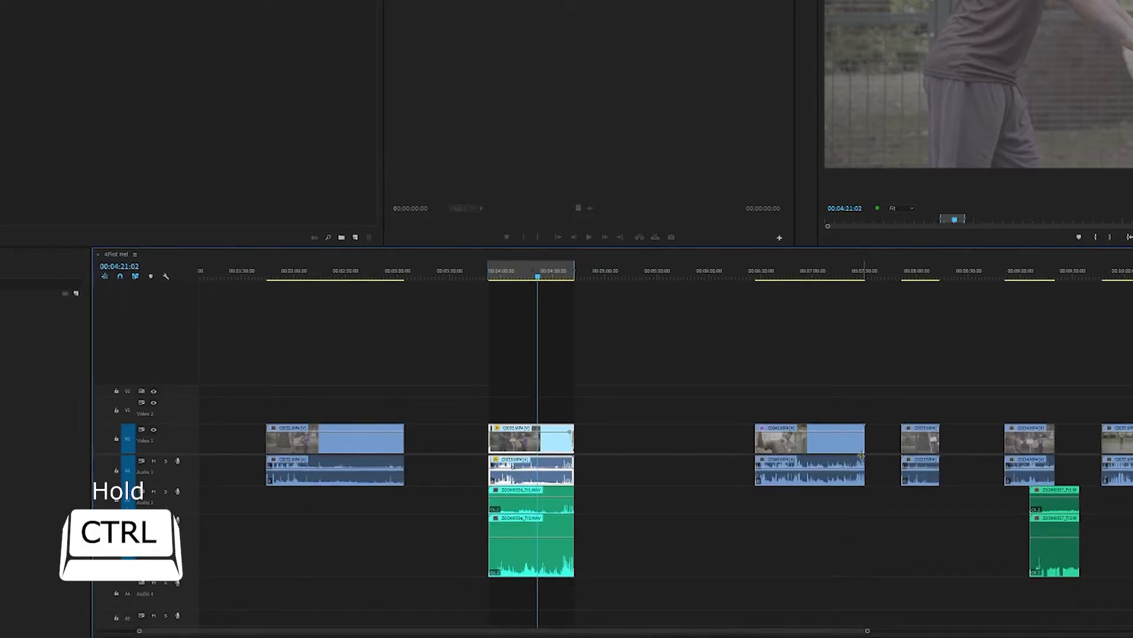
scroll(835, 528, down, 3)
scroll(825, 517, up, 3)
scroll(821, 538, down, 1)
scroll(825, 534, up, 1)
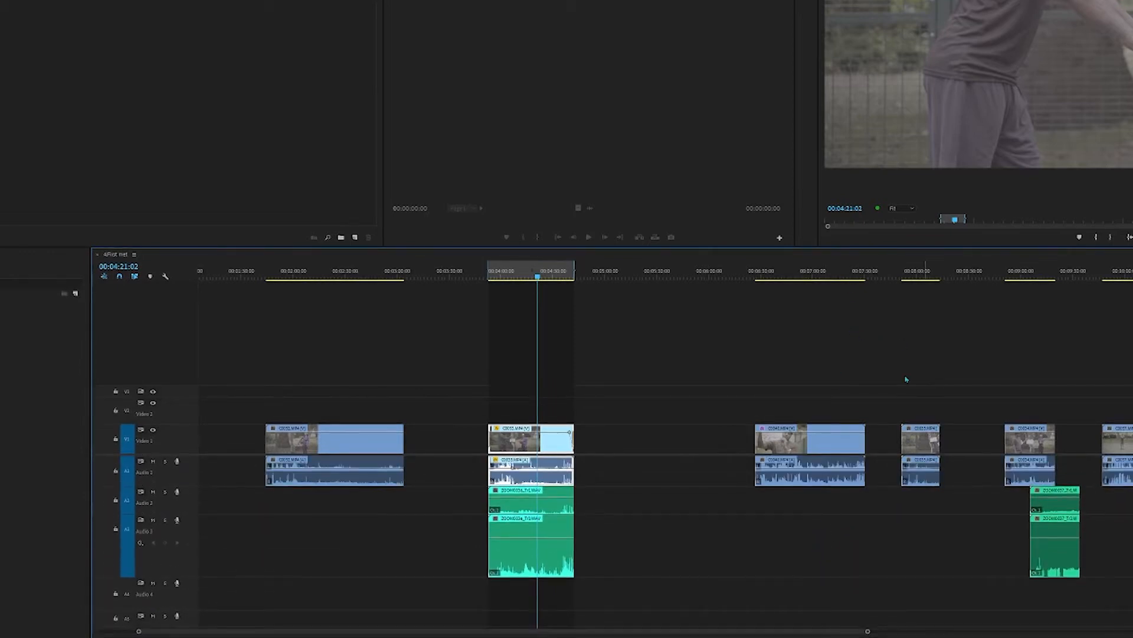
scroll(841, 536, down, 2)
scroll(837, 549, up, 2)
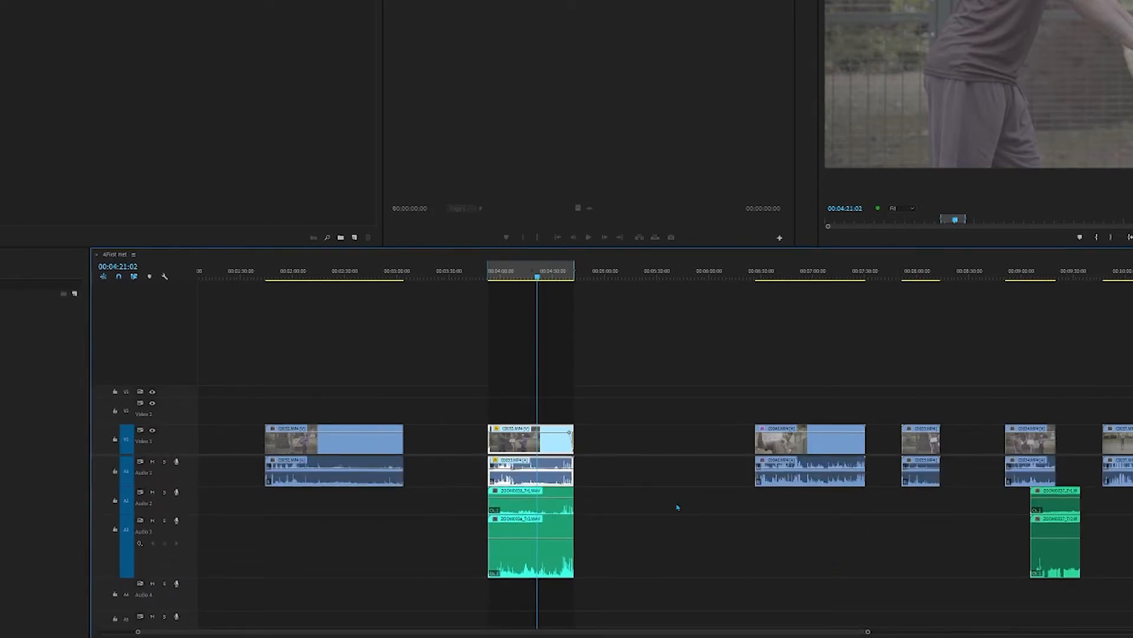
Step: Examine the start of the sequence and the clip at the playhead at closer and wider time scales
scroll(678, 507, left, 4)
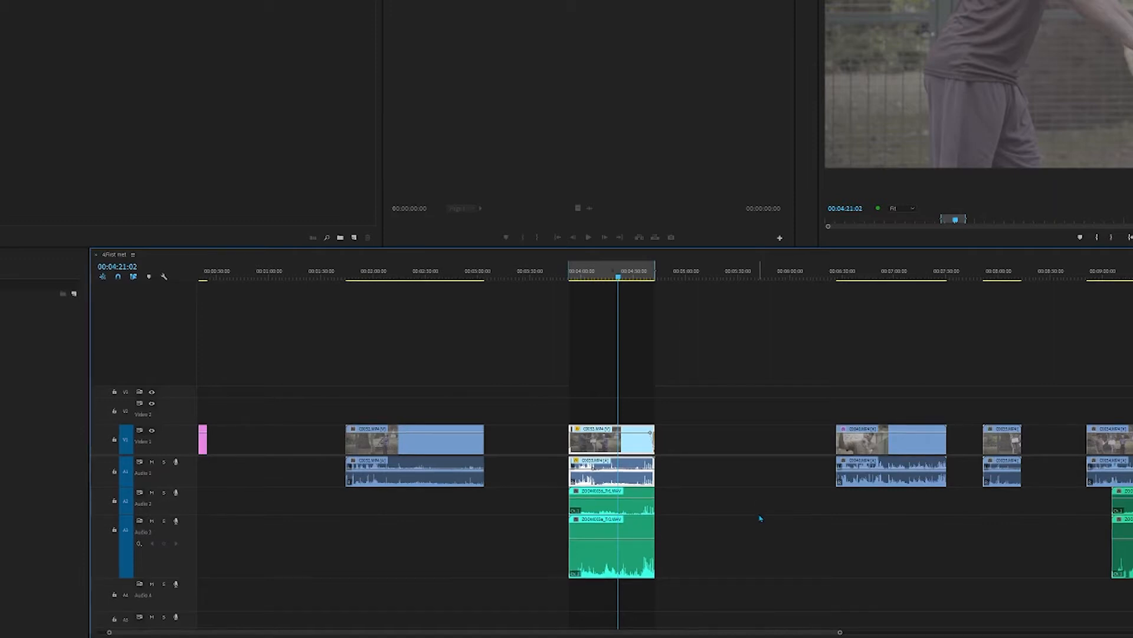
scroll(755, 525, down, 2)
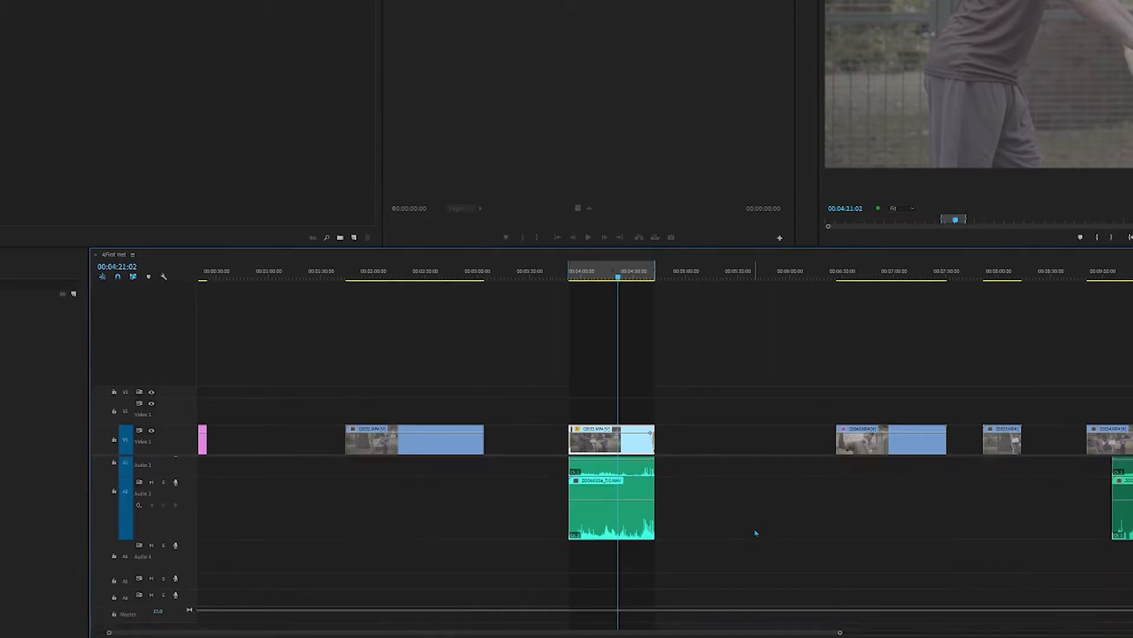
scroll(751, 531, up, 1)
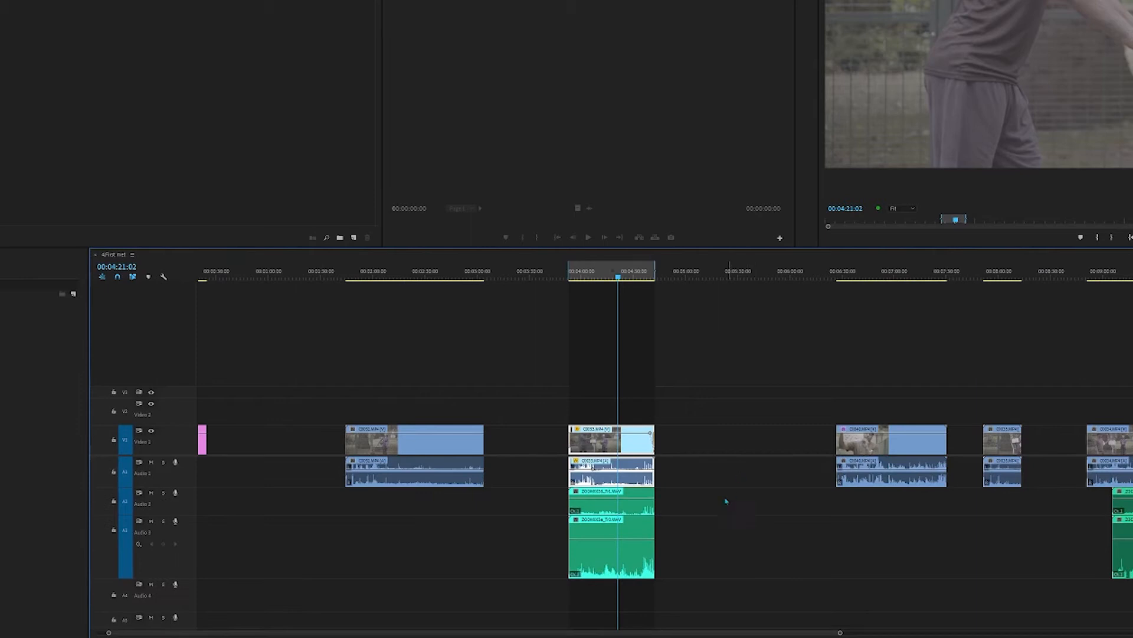
scroll(726, 501, up, 5)
scroll(724, 503, down, 1)
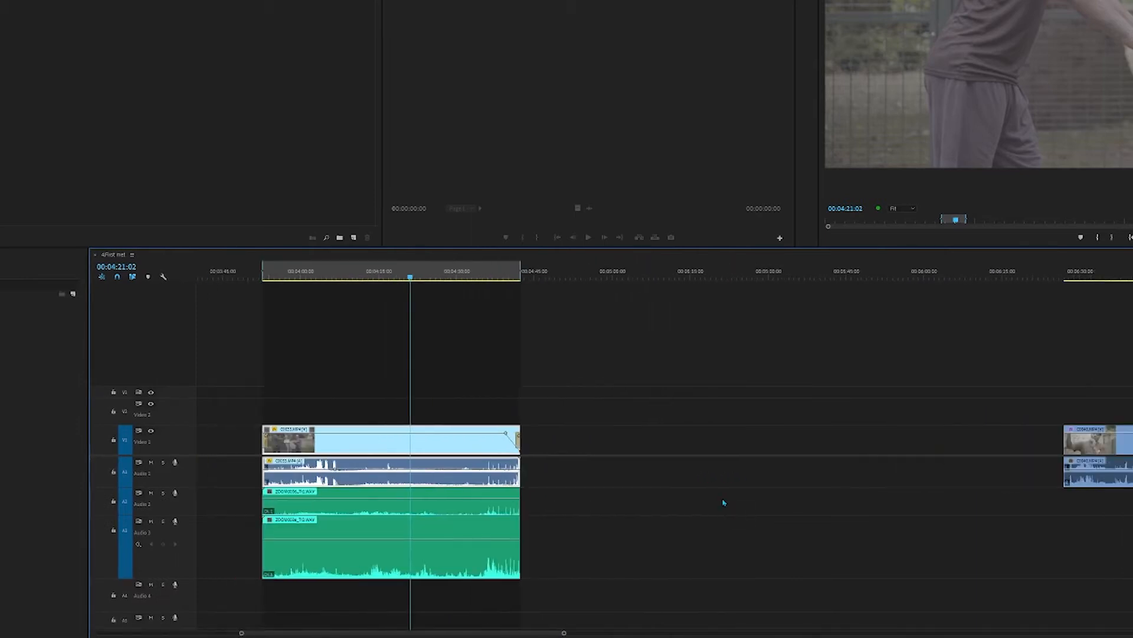
scroll(724, 503, down, 3)
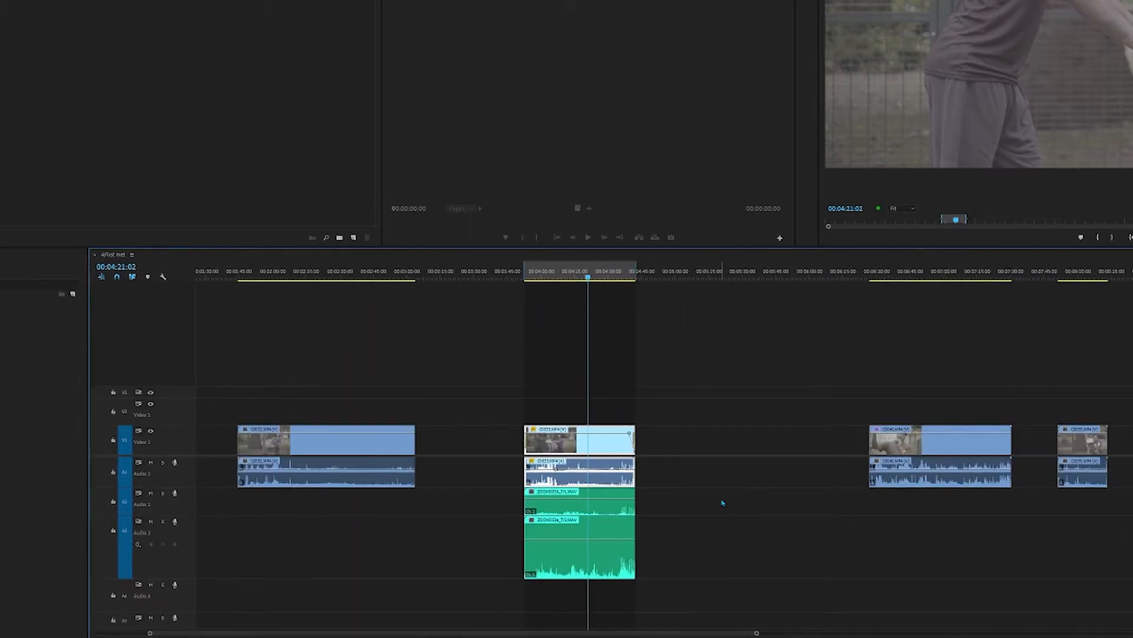
scroll(617, 493, up, 3)
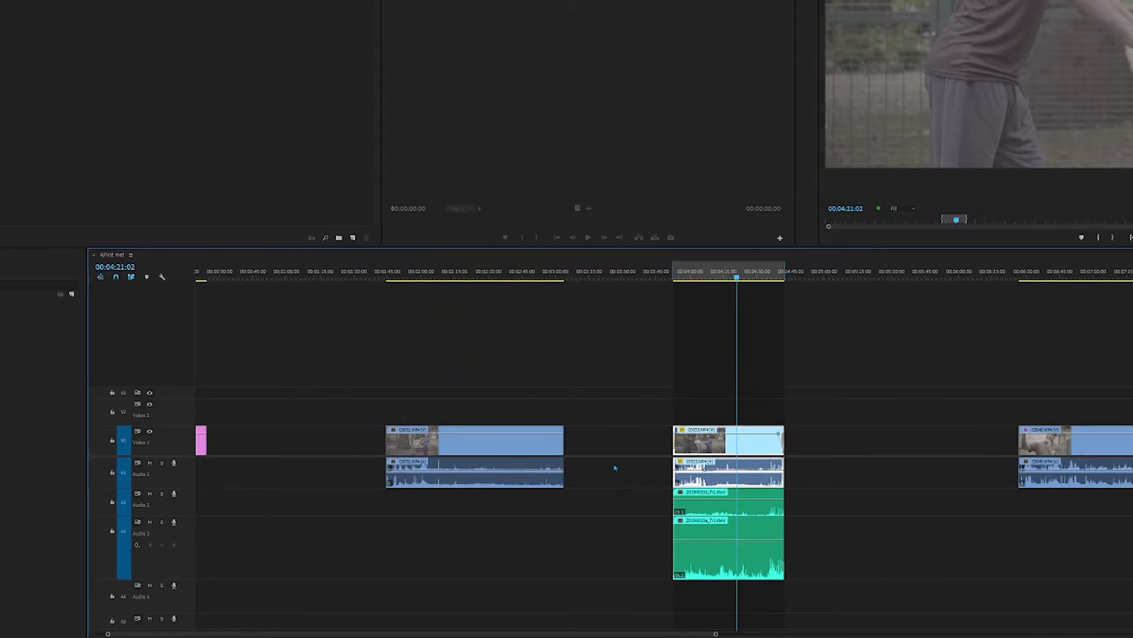
Step: Select the clip inside the In/Out range with all its audio and move it earlier against the end of the preceding clip
drag(592, 377, 692, 491)
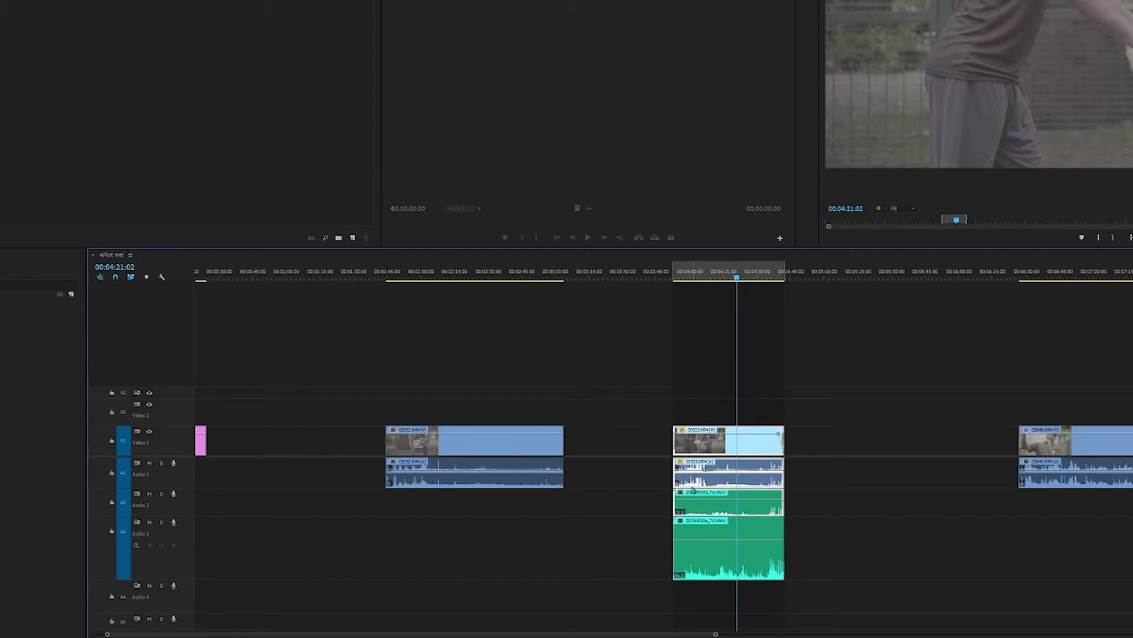
drag(865, 424, 759, 627)
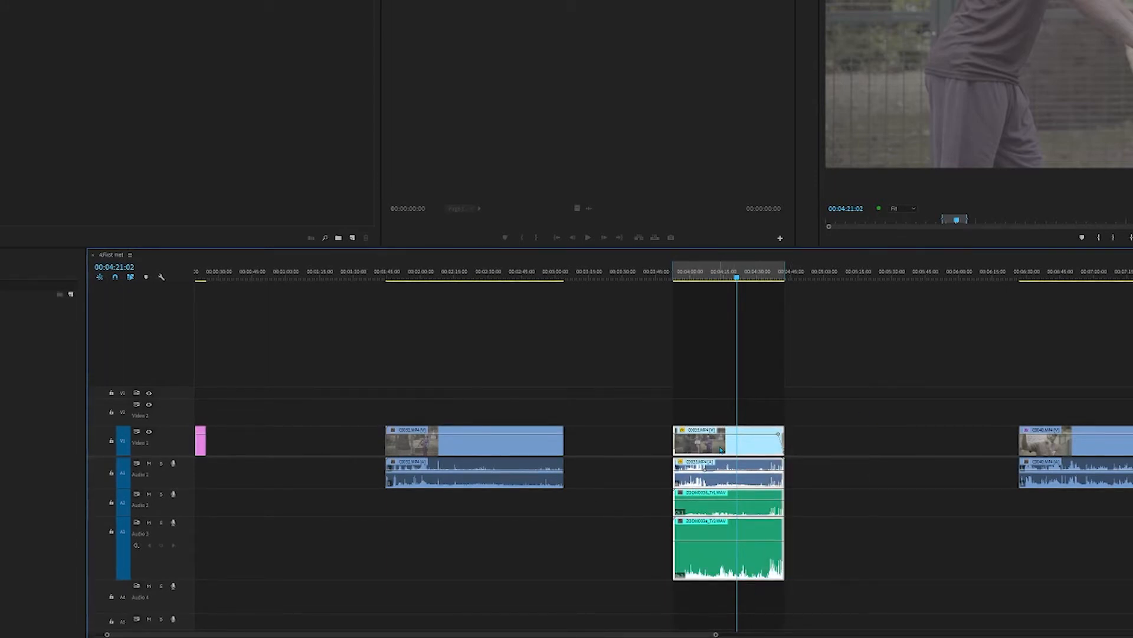
drag(721, 449, 612, 455)
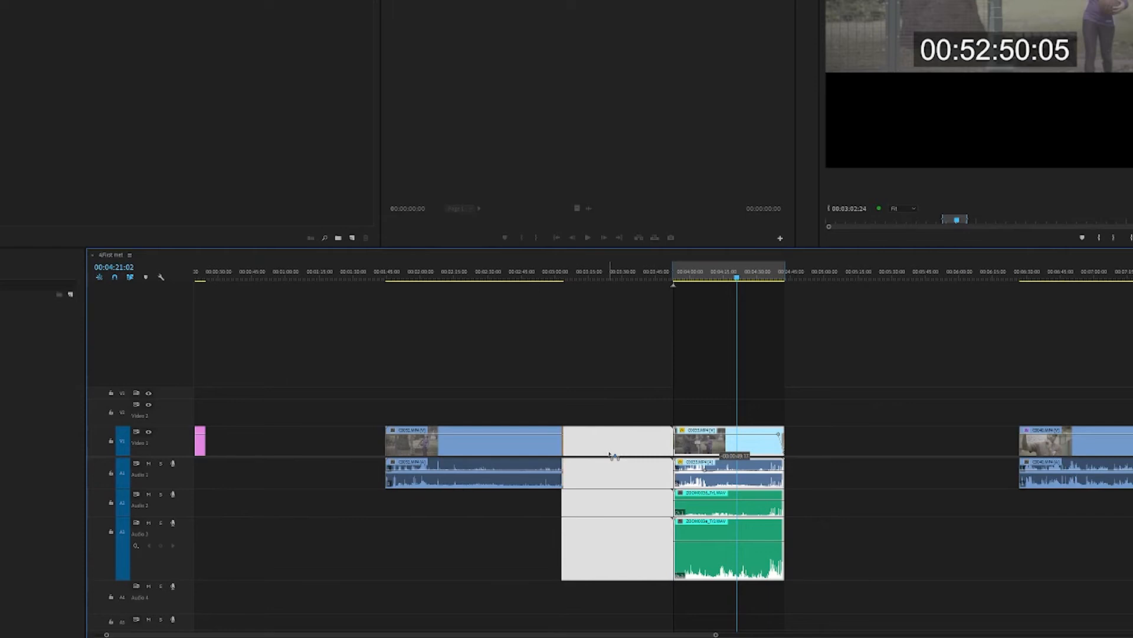
key(Delete)
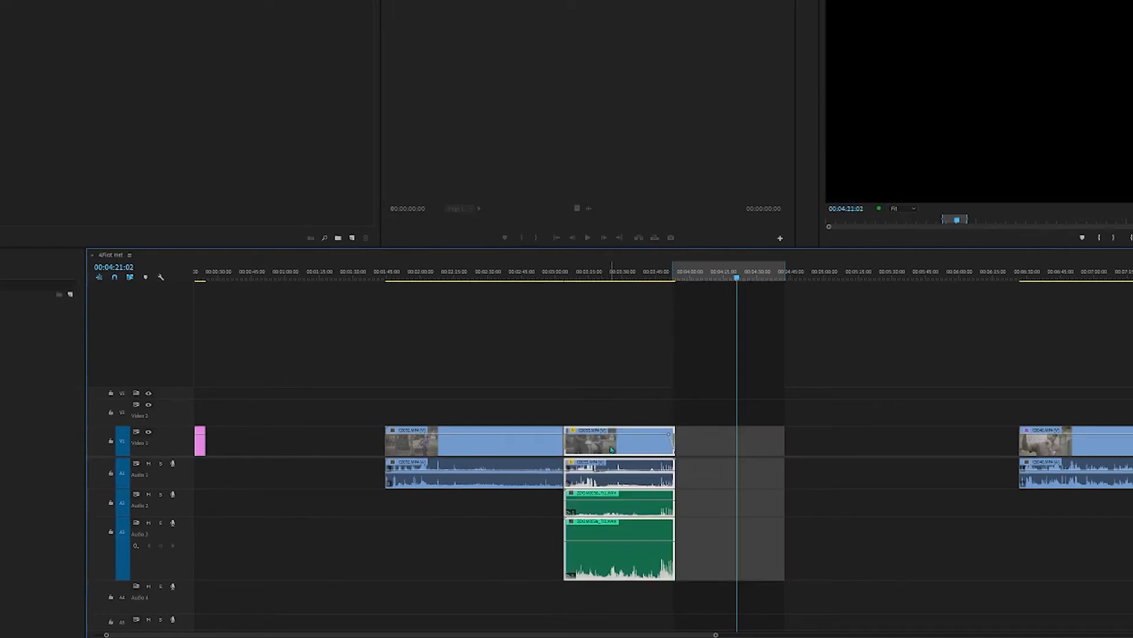
drag(612, 450, 612, 450)
drag(608, 395, 669, 624)
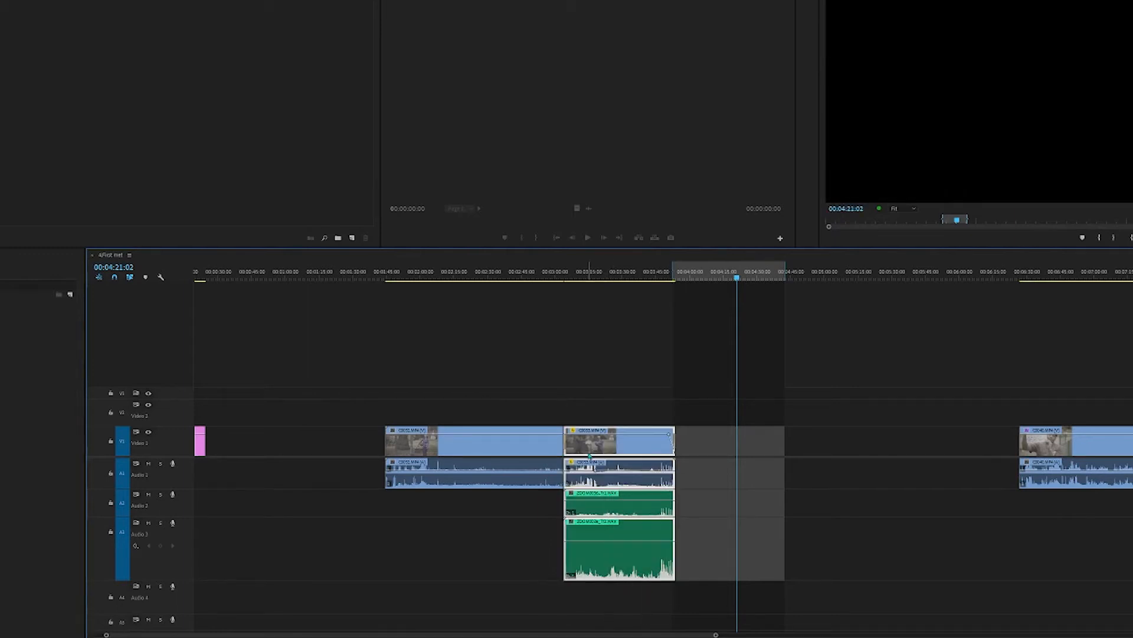
Step: Move the selected clip with all its audio back into the In/Out range
drag(648, 450, 723, 450)
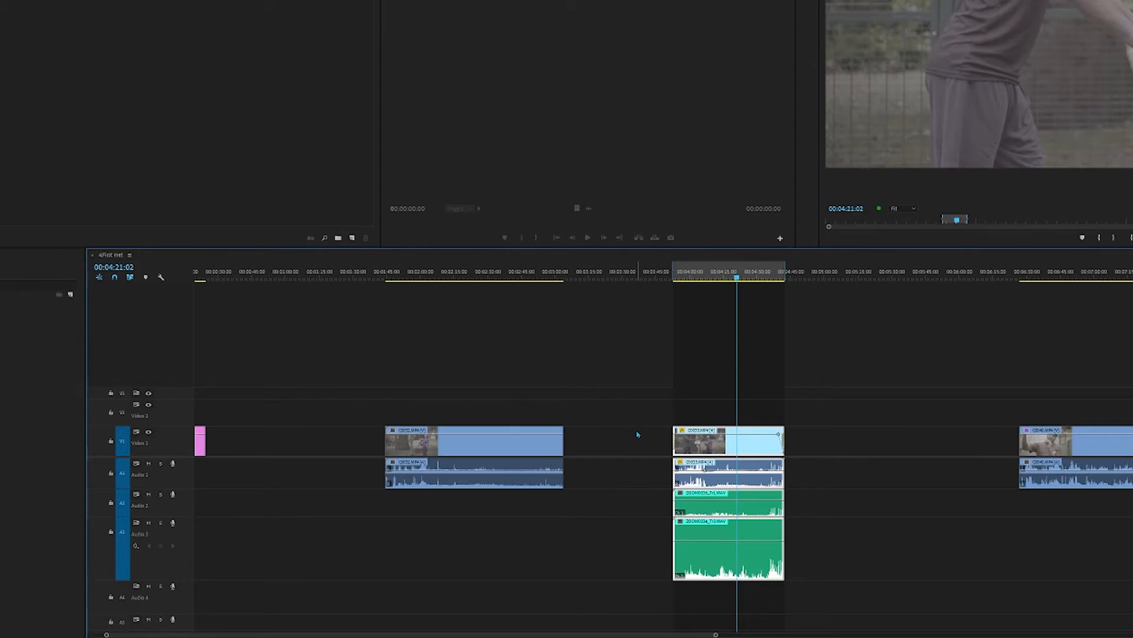
Step: Try closing the gap before the In/Out range clip by deleting it, undoing each attempt
click(602, 439)
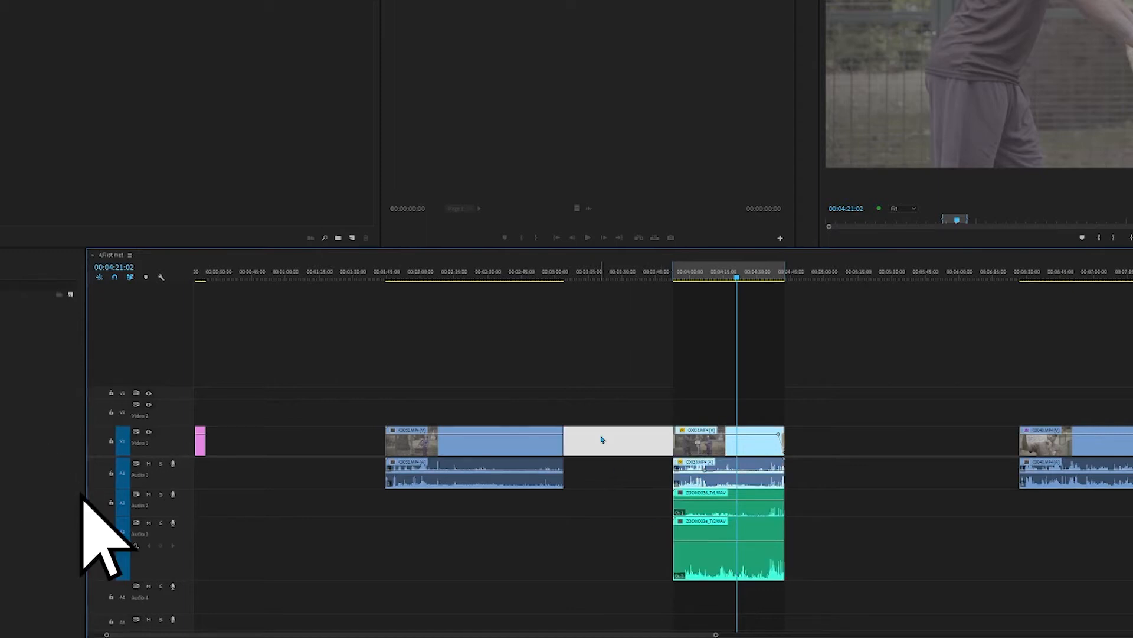
key(Delete)
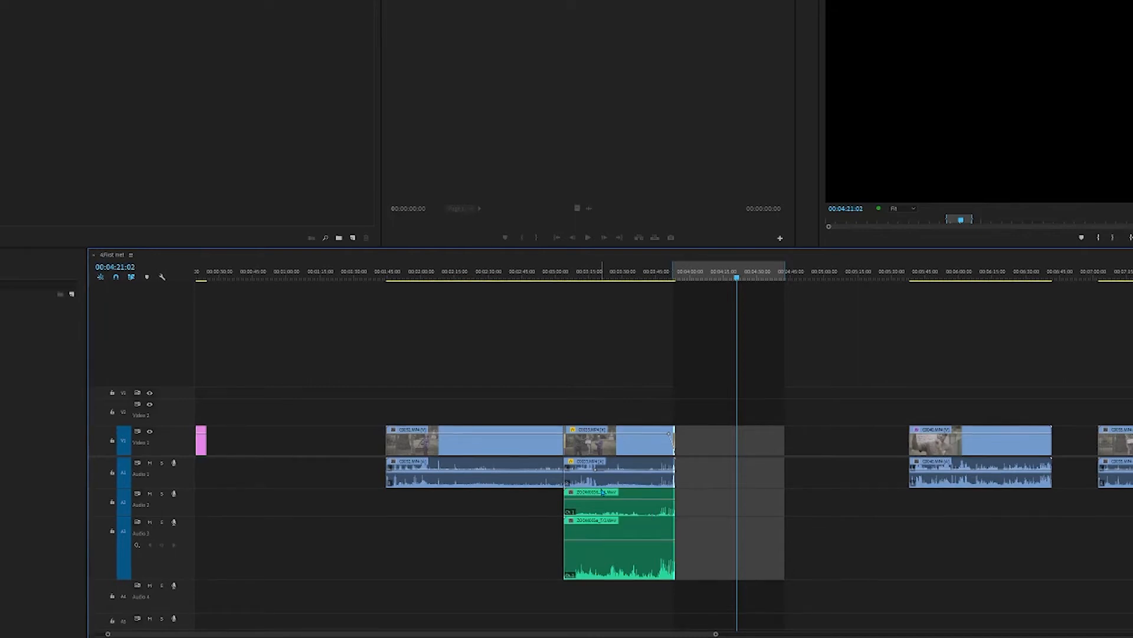
key(ctrl+z)
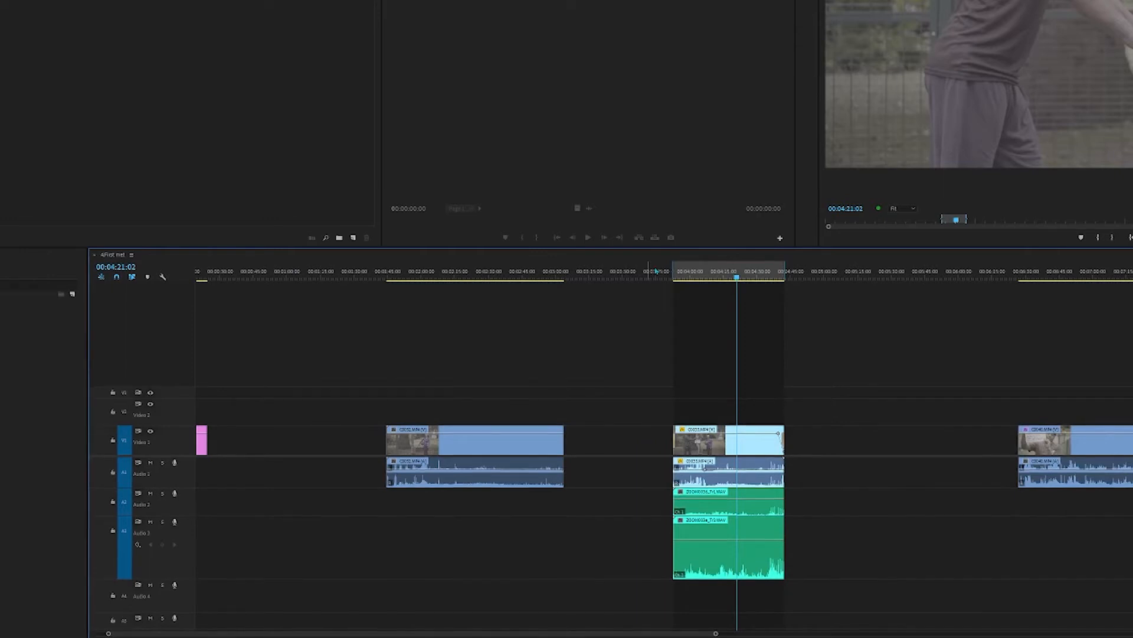
click(629, 452)
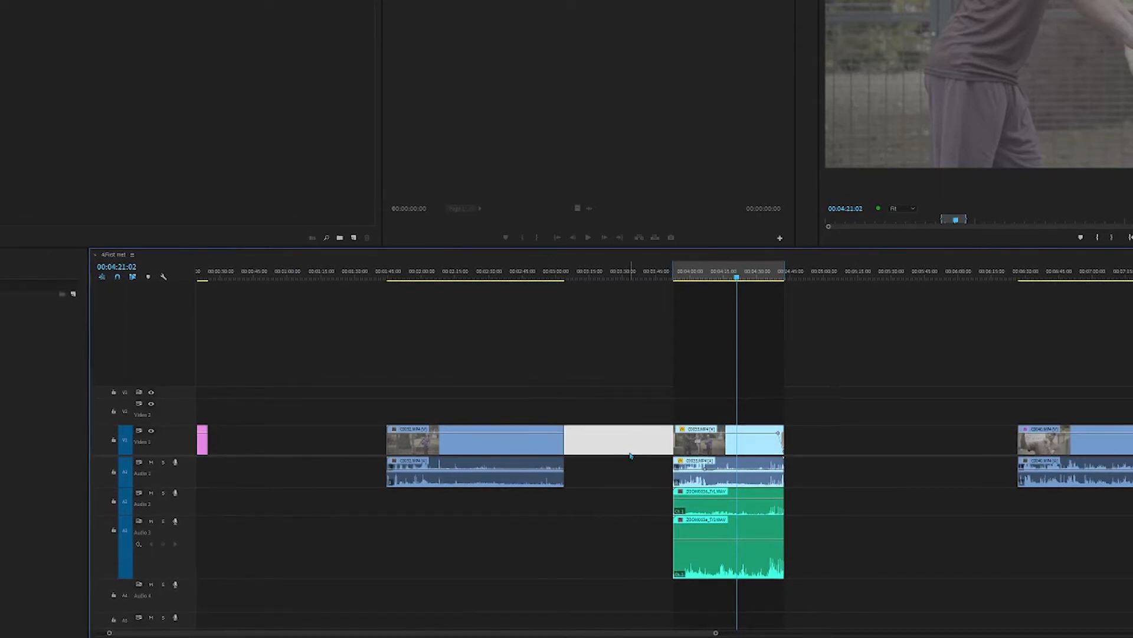
key(Delete)
key(ctrl+z)
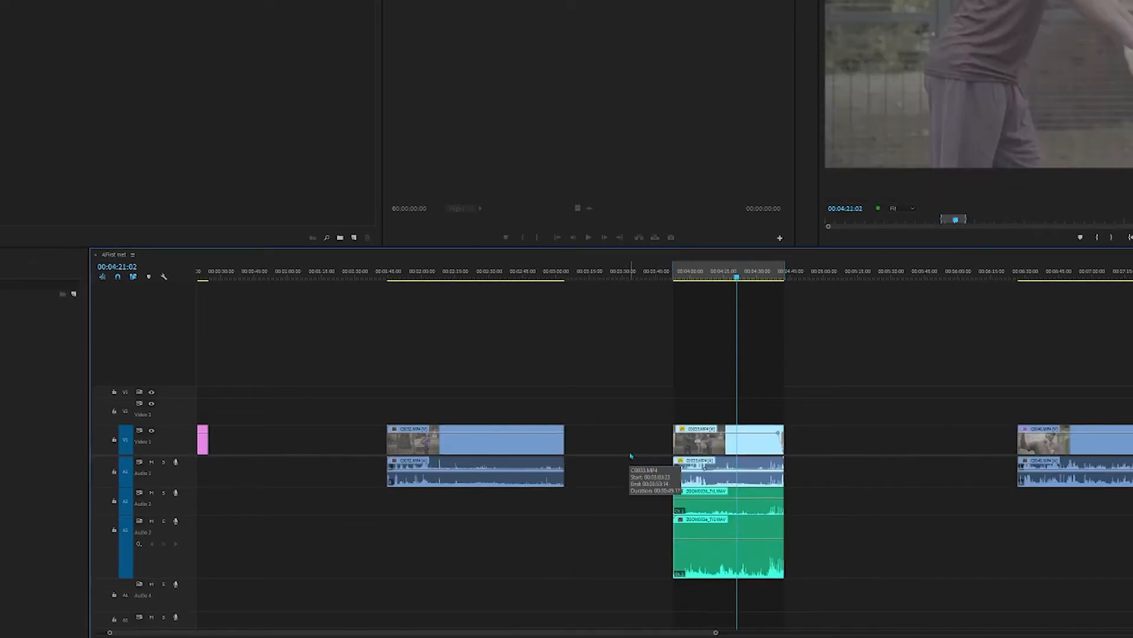
Step: Select the clip inside the In/Out range with all its audio and move its audio down one track
drag(798, 378, 761, 631)
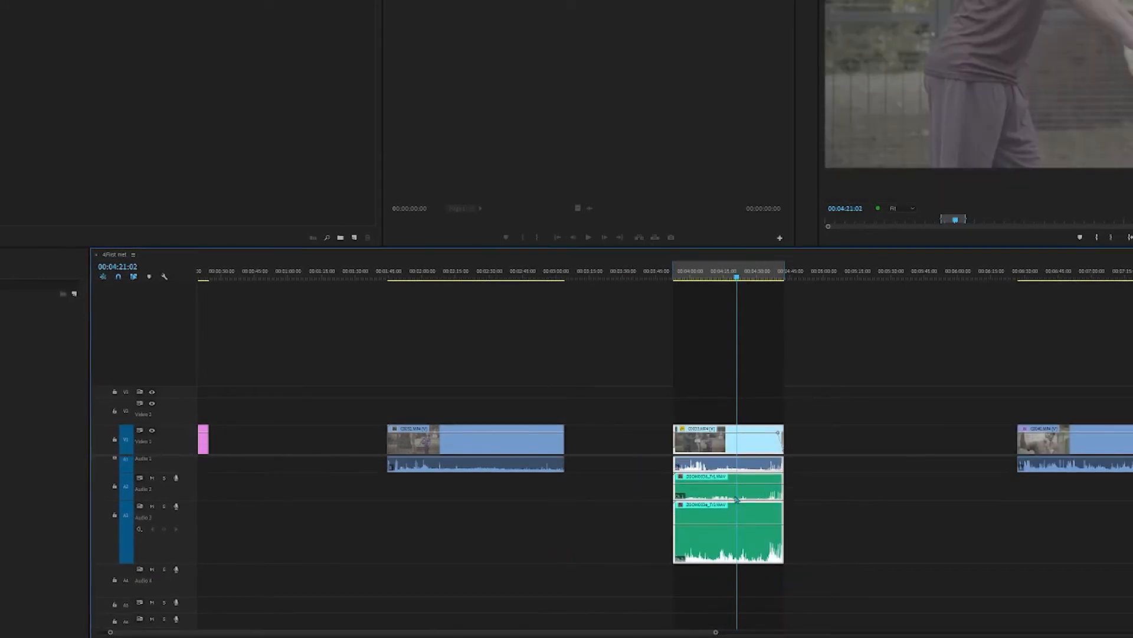
drag(729, 452, 715, 483)
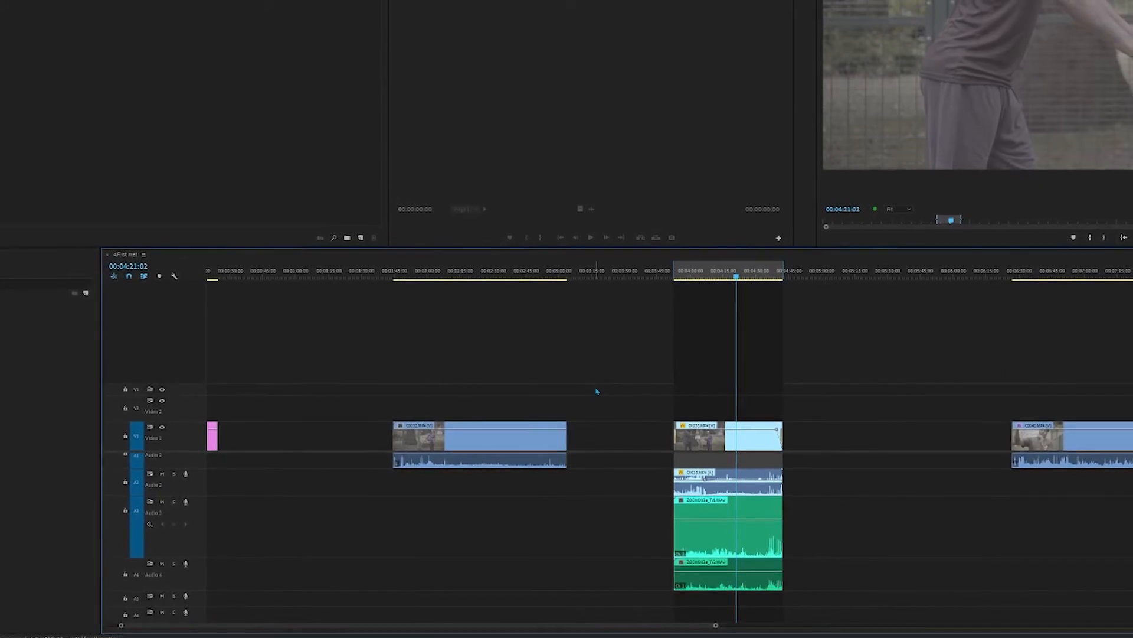
Step: Select every clip from the In/Out range clip onward with the Track Select Forward tool and shift them all slightly later
key(a)
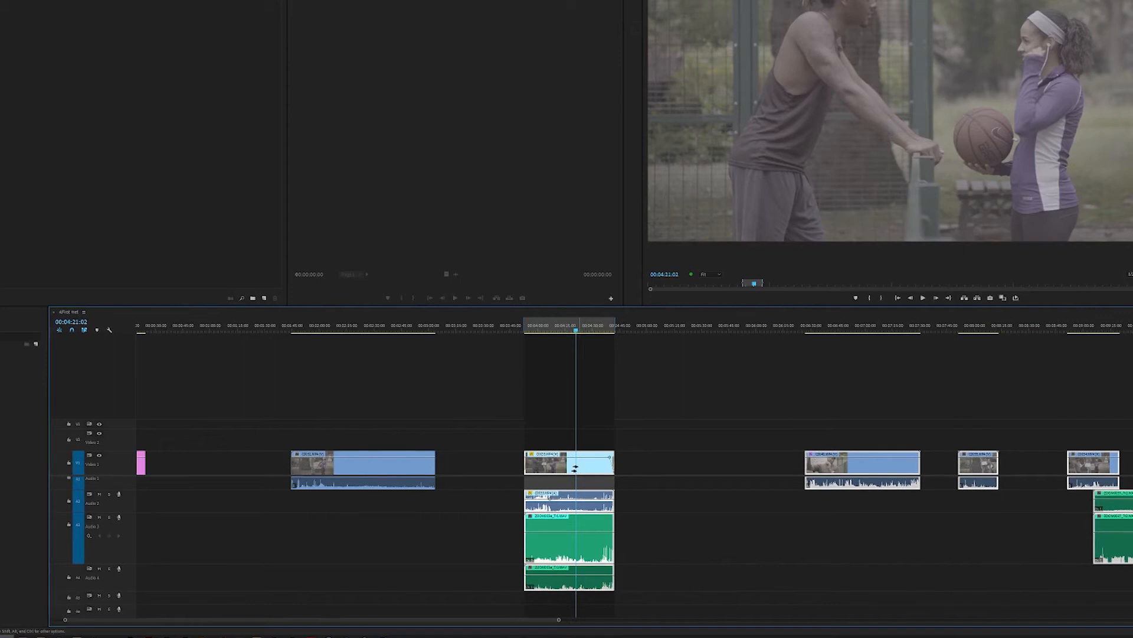
drag(574, 470, 570, 497)
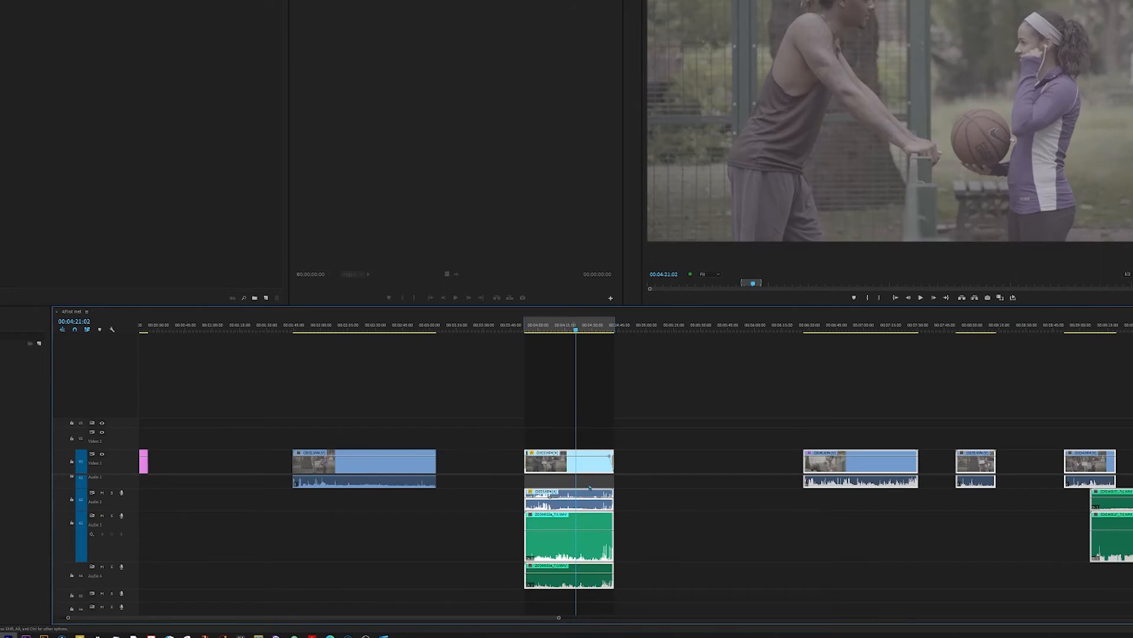
scroll(673, 446, down, 10)
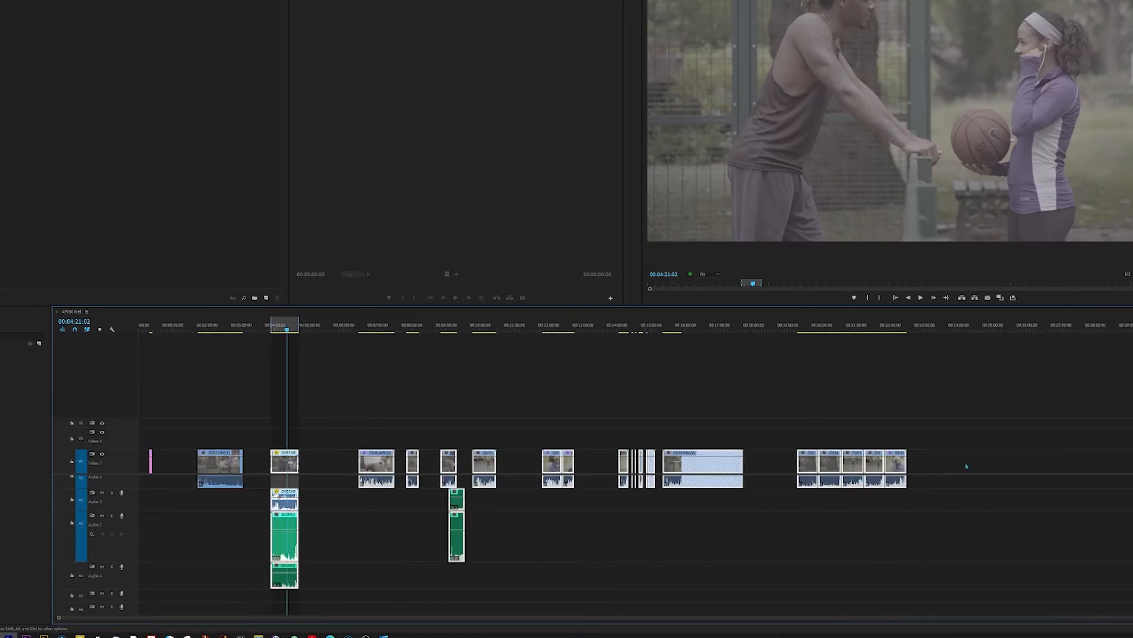
drag(1029, 402, 271, 601)
scroll(264, 545, up, 8)
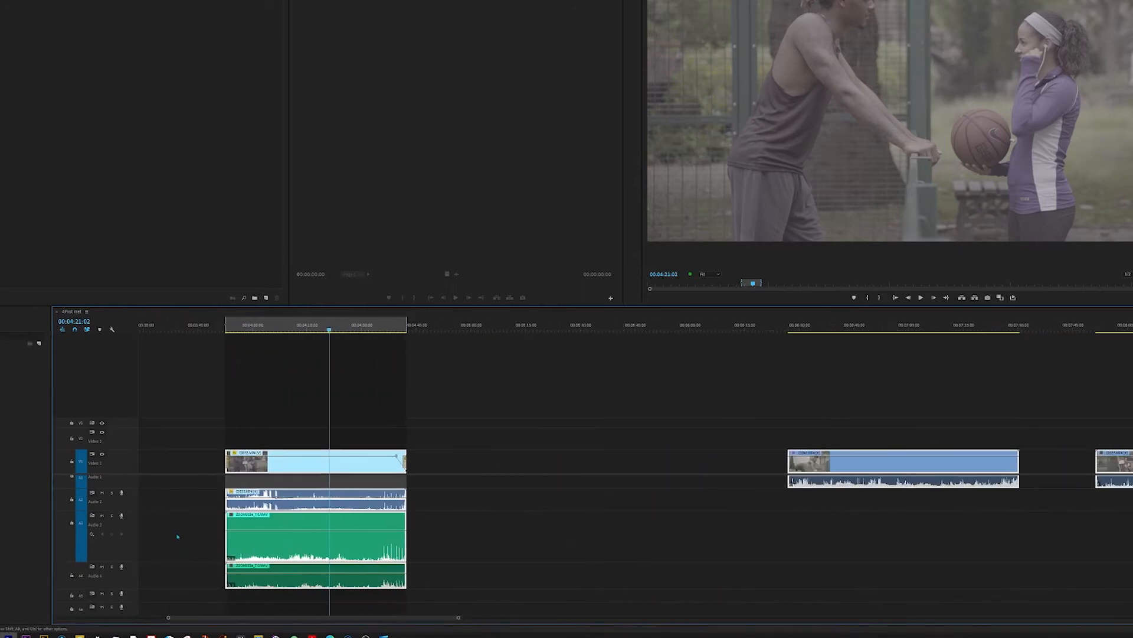
scroll(533, 461, left, 2)
mouse_move(481, 466)
mouse_down()
mouse_move(304, 467)
mouse_move(496, 476)
mouse_up()
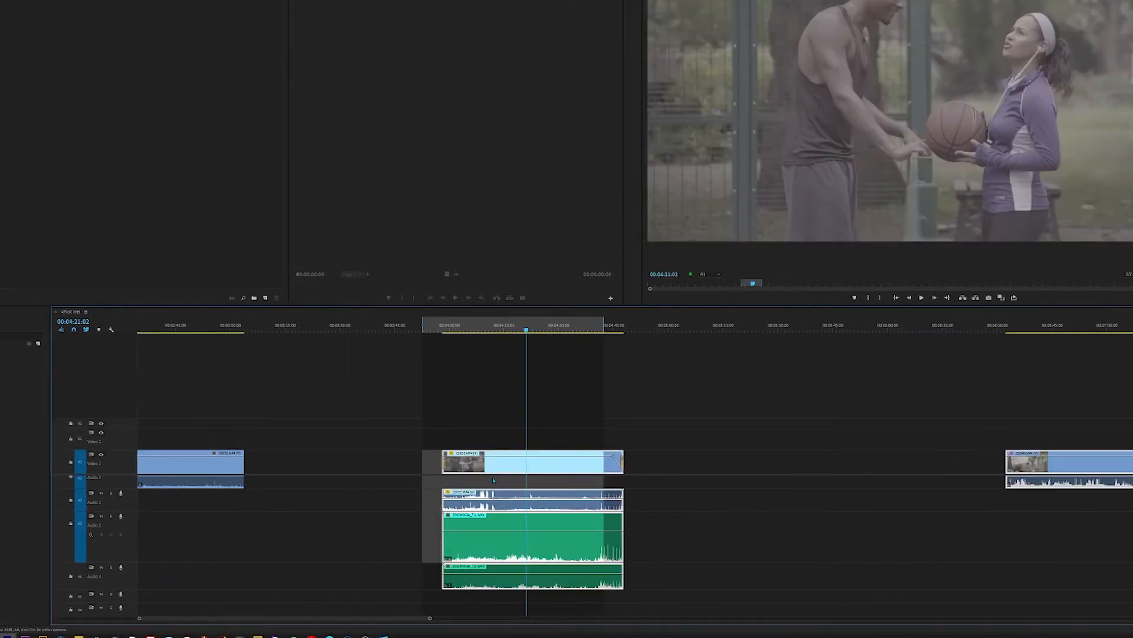
Step: Select forward on single tracks only: the Video 1 clips with their linked audio, and the green clips on Audio 3
key(minus)
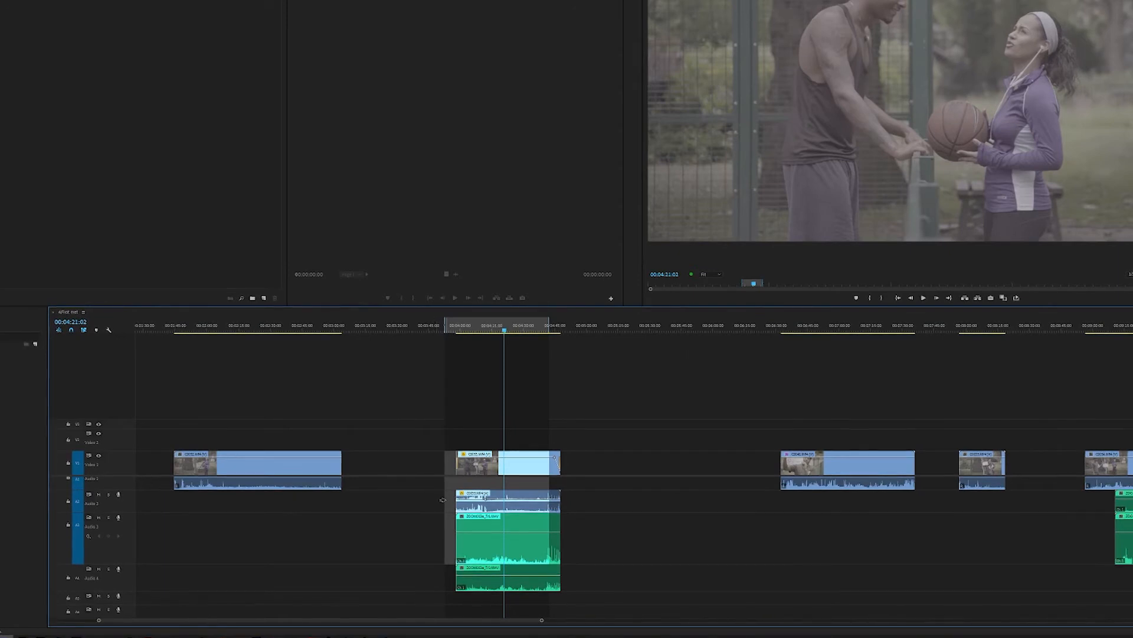
shift+click(476, 467)
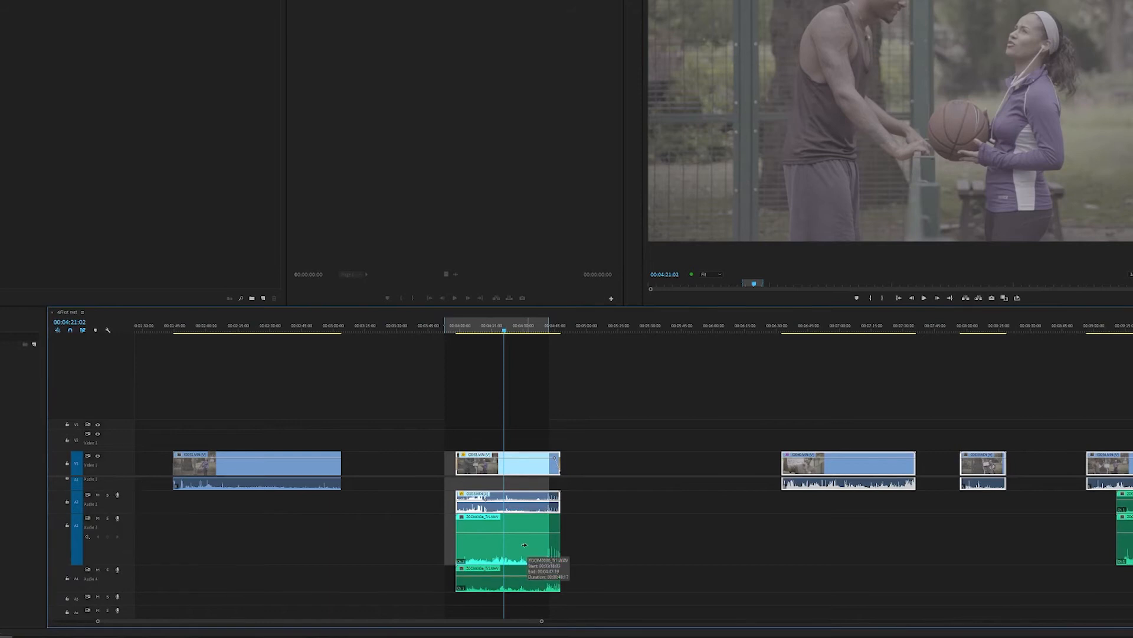
shift+click(519, 541)
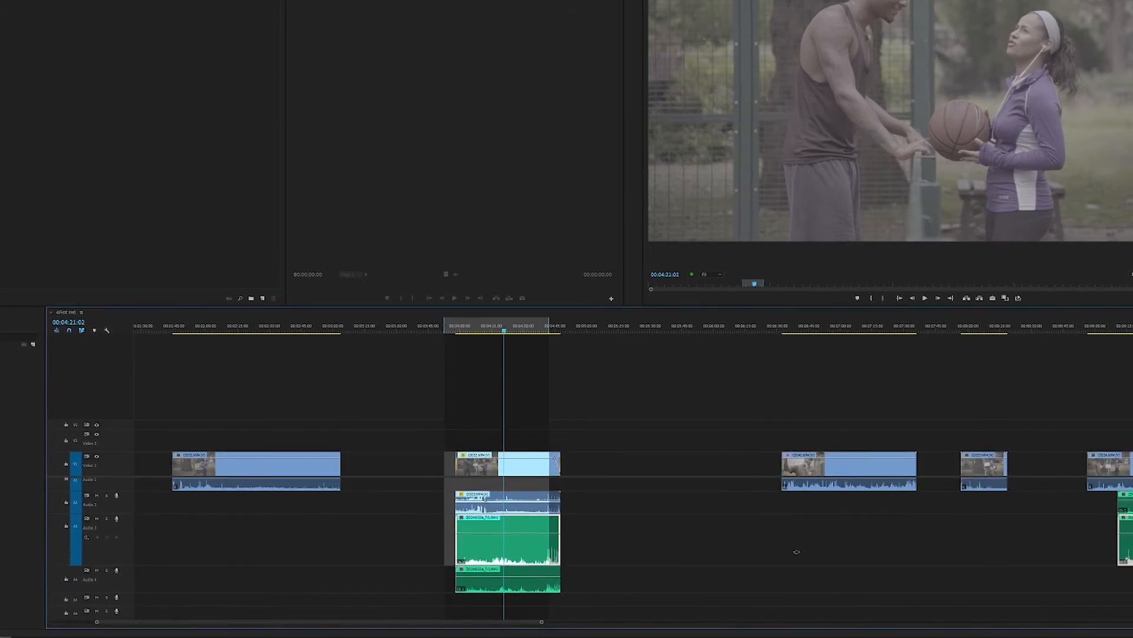
shift+click(464, 456)
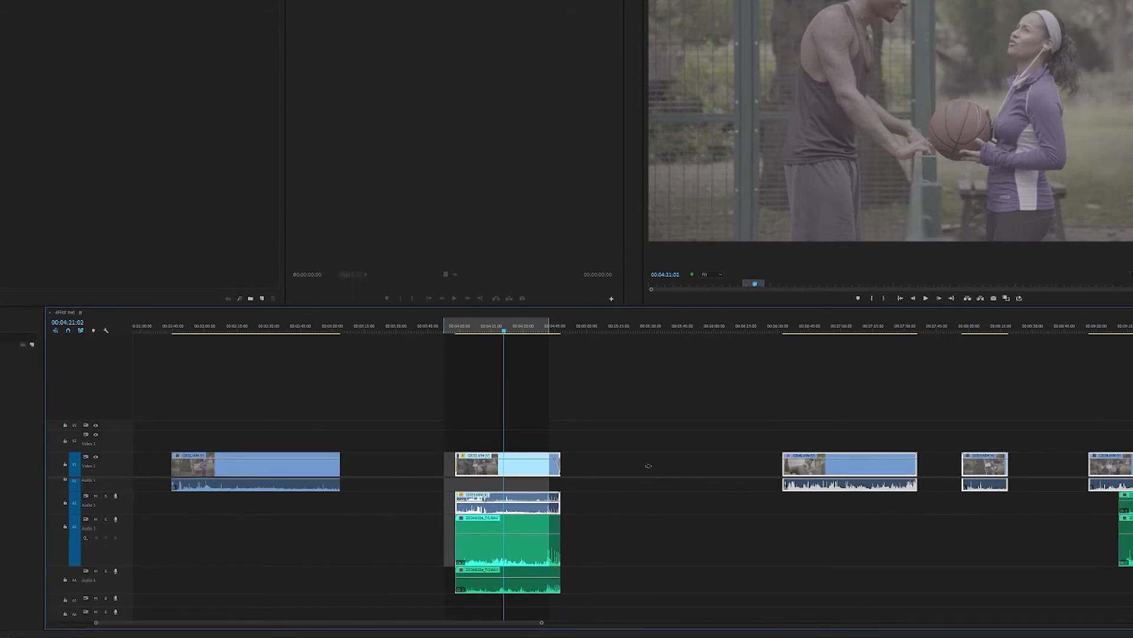
click(537, 518)
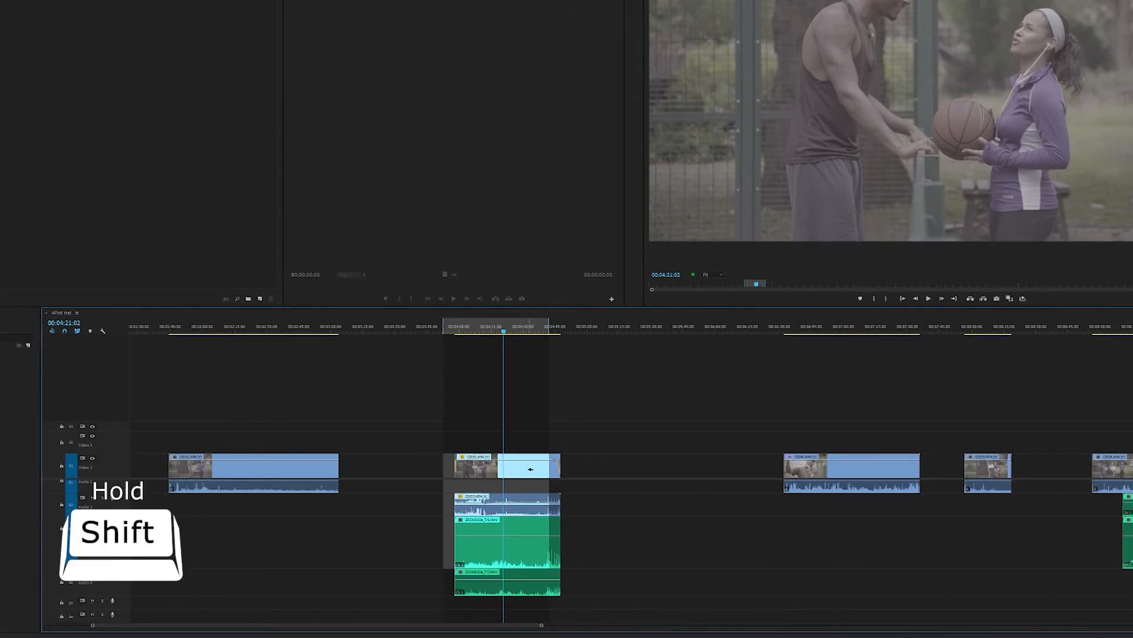
Step: Select clips backward from the playhead clip with the Track Select Backward tool, first on all tracks and finally only on Video 1 with linked audio
key(shift+a)
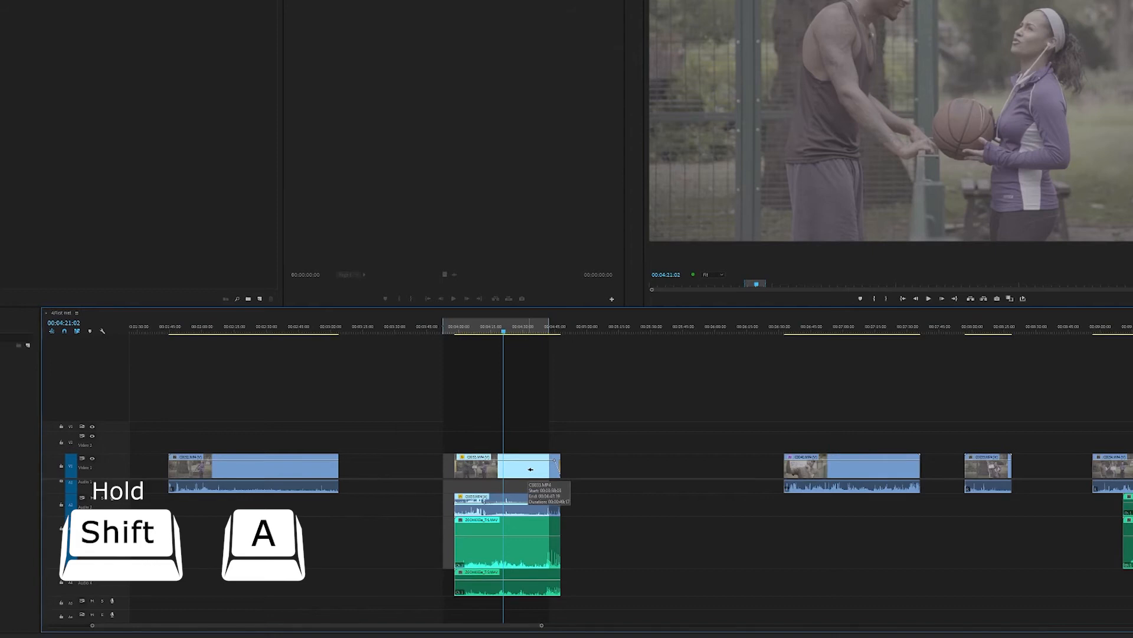
click(481, 465)
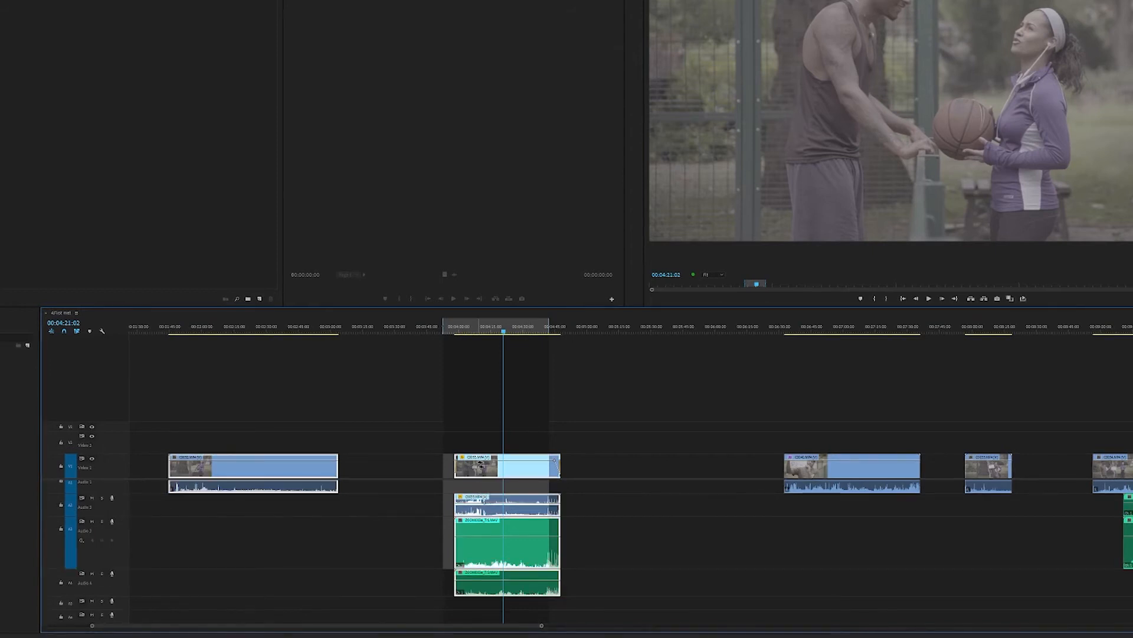
shift+click(510, 466)
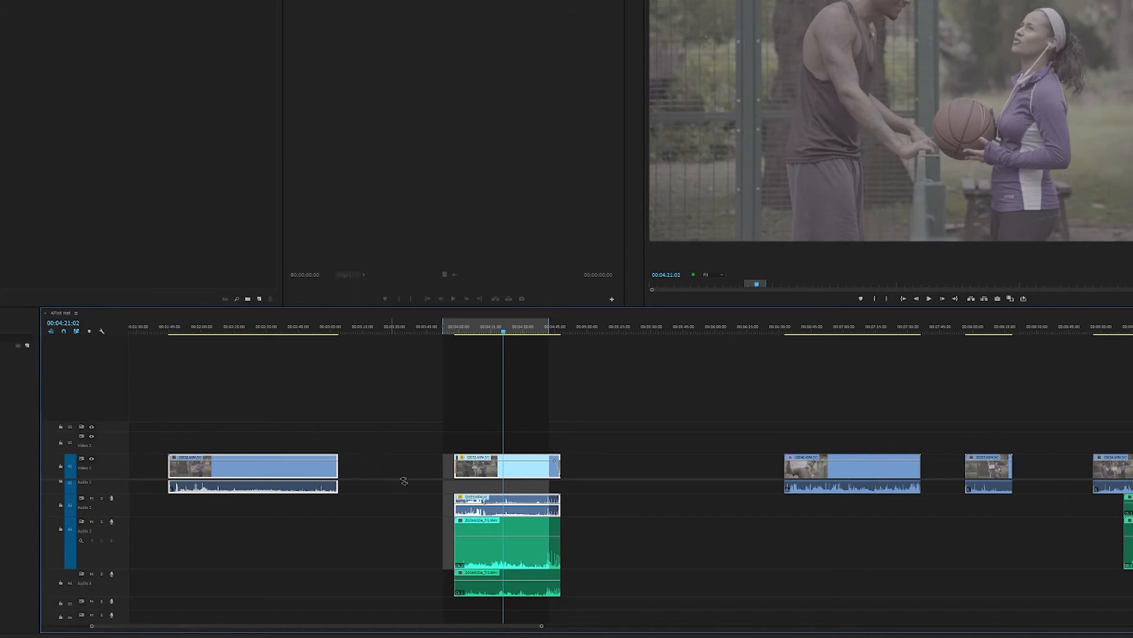
key(a)
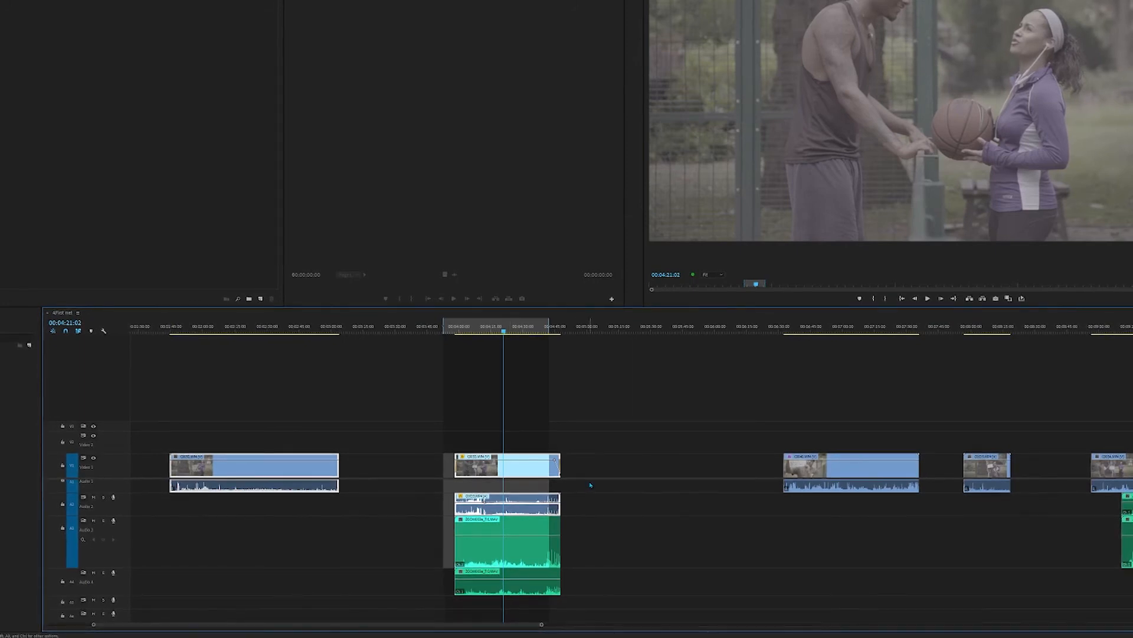
Step: Look over the sequence at wider and closer time scales around the clip at the playhead
key(minus)
key(minus)
scroll(354, 526, up, 5)
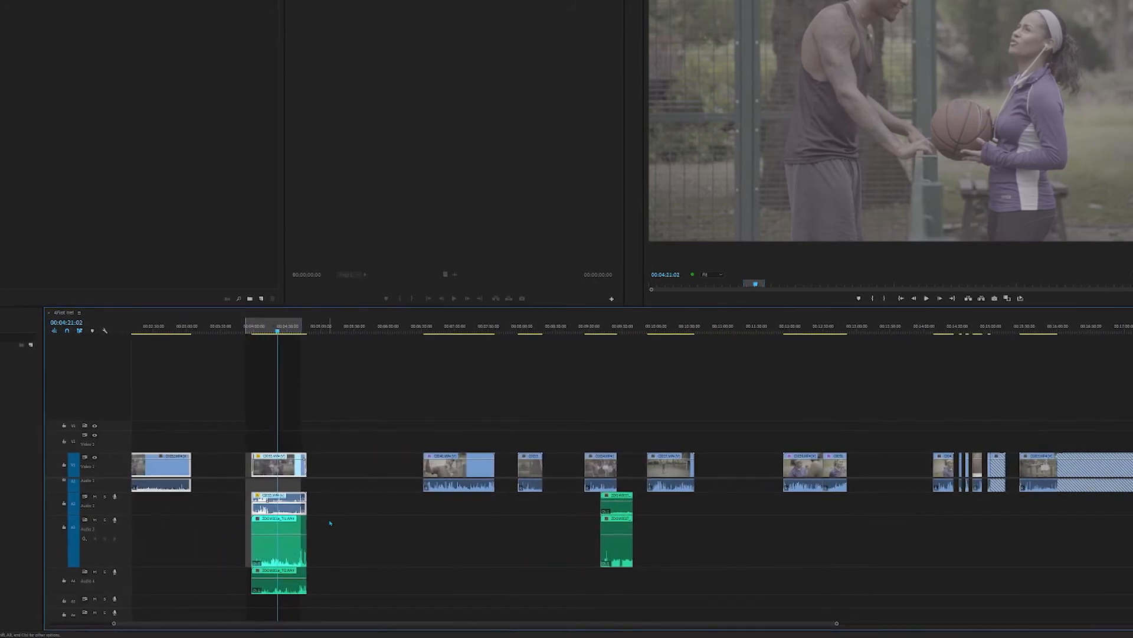
scroll(258, 512, down, 2)
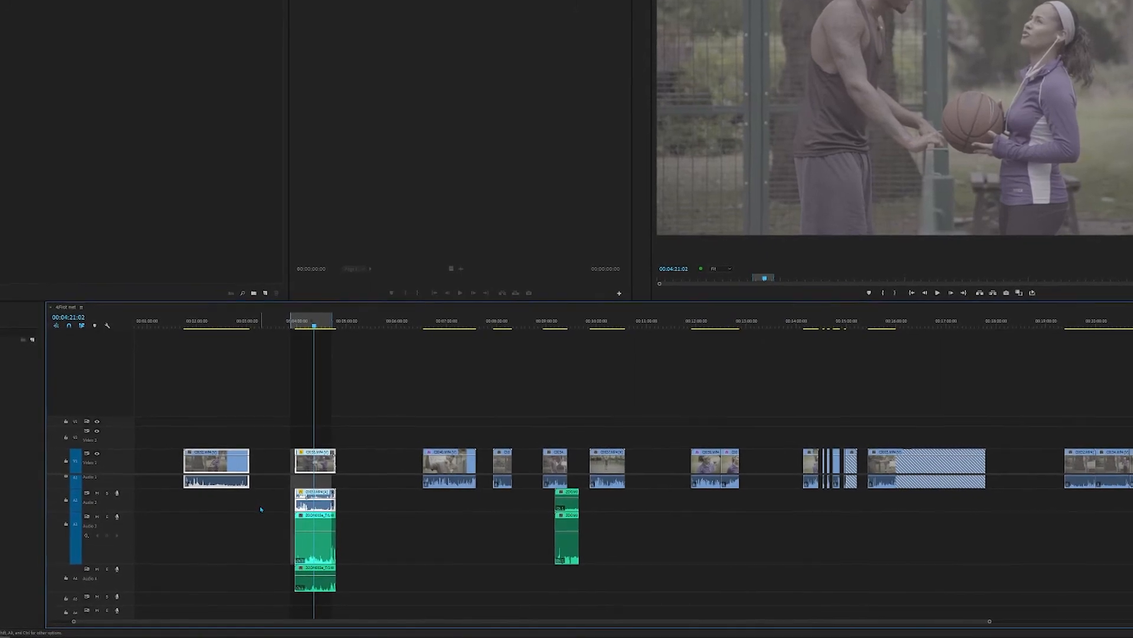
scroll(391, 486, up, 4)
scroll(404, 477, up, 5)
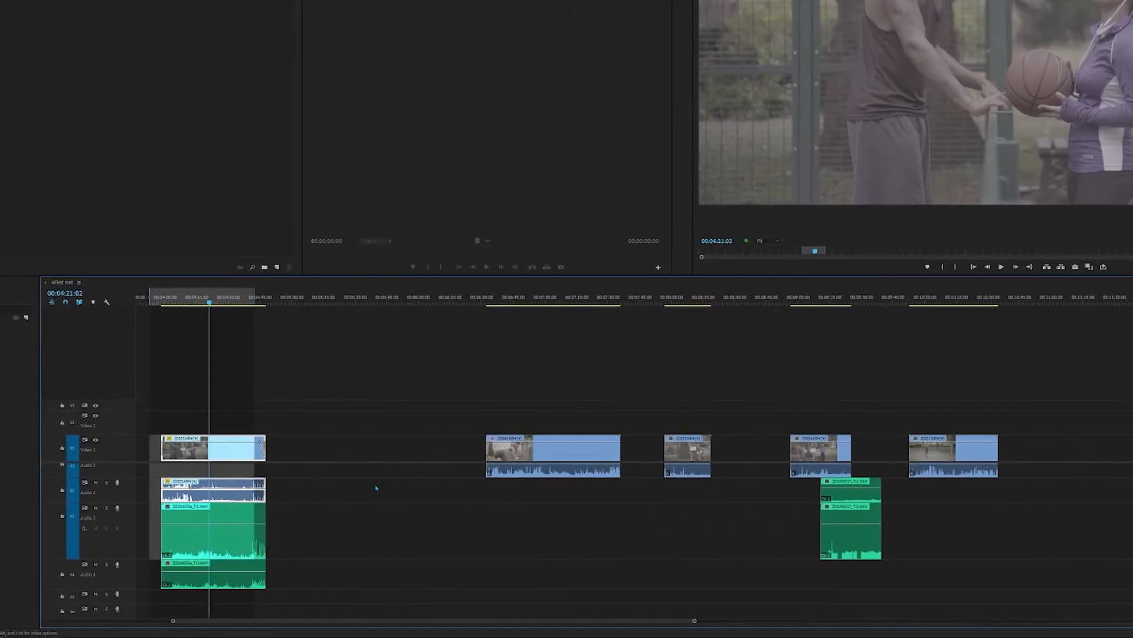
scroll(401, 521, up, 2)
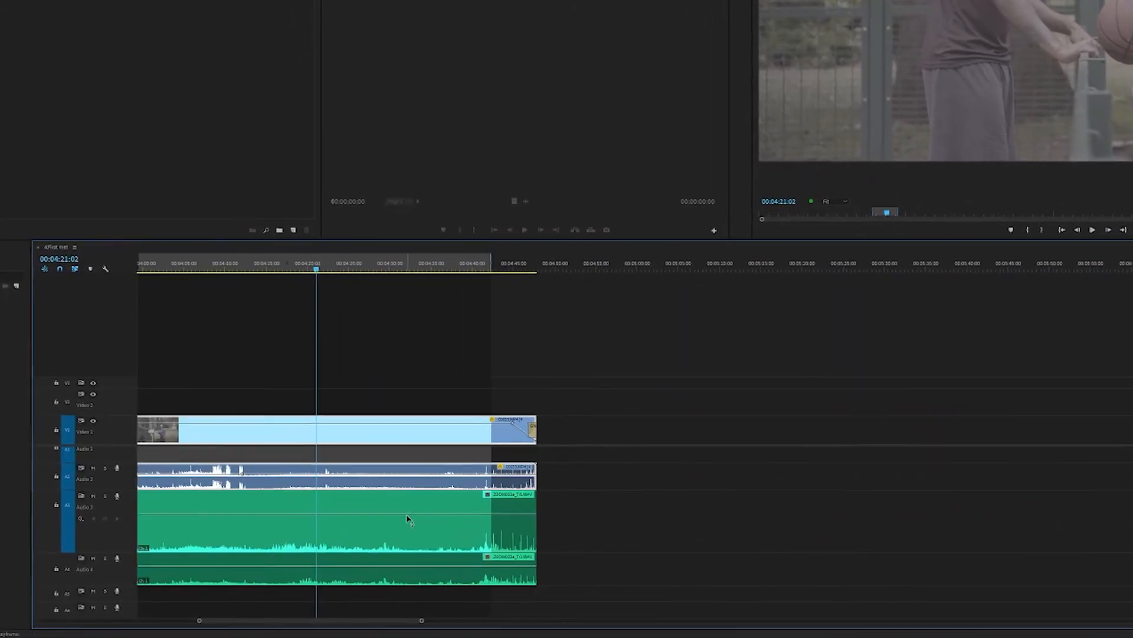
Step: Draw a fade-out at the end of the green Audio 3 clip with two Pen tool volume keyframes
scroll(392, 522, down, 3)
scroll(387, 522, up, 2)
scroll(414, 513, up, 3)
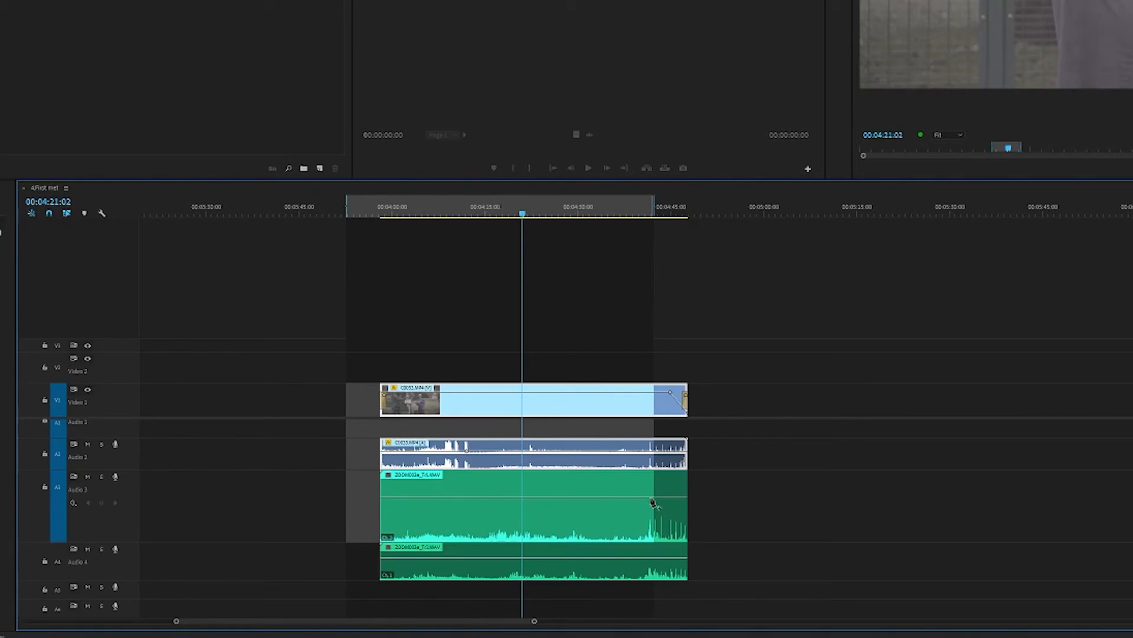
key(p)
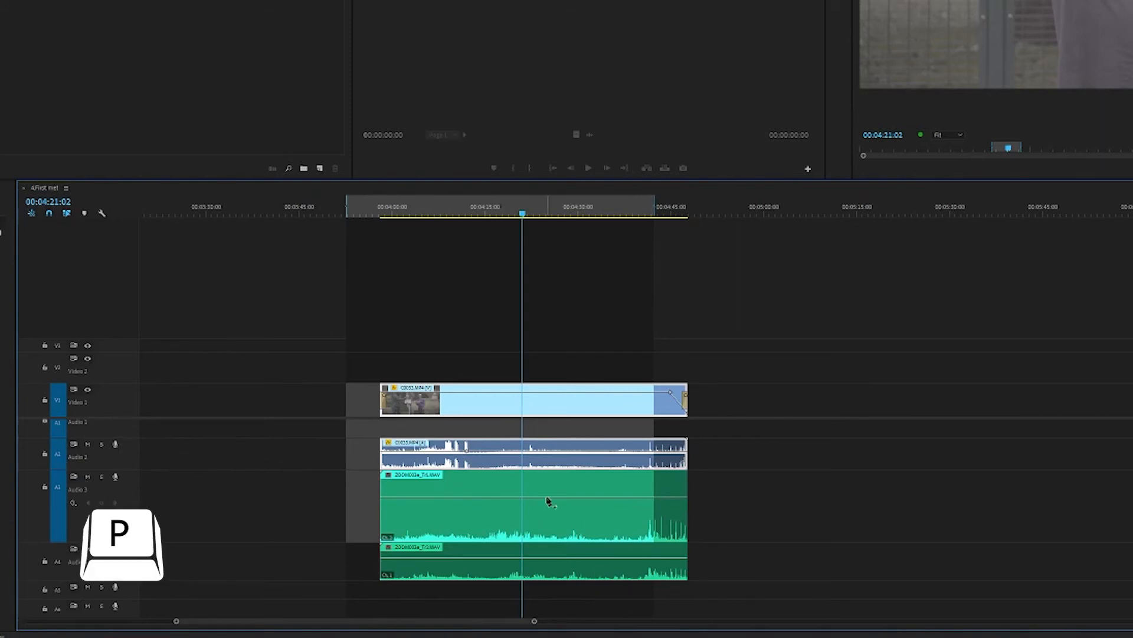
click(642, 497)
drag(671, 497, 684, 539)
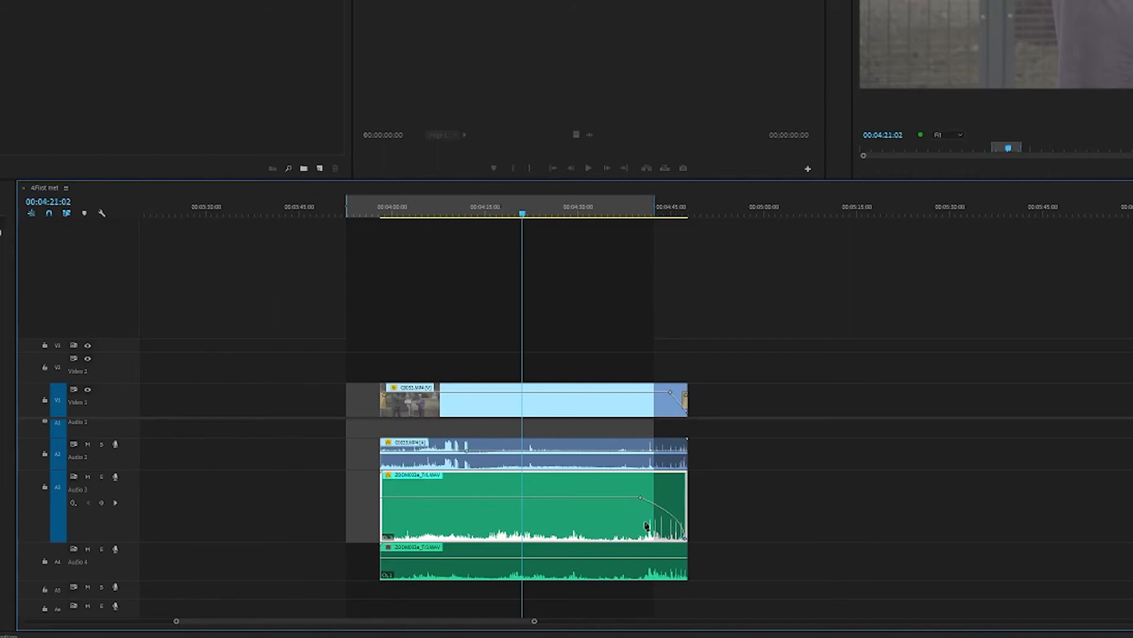
Step: Replace the end keyframe on the Audio 3 clip, try a Razor cut near its end, and undo the cut
key(Delete)
click(668, 497)
key(c)
click(667, 499)
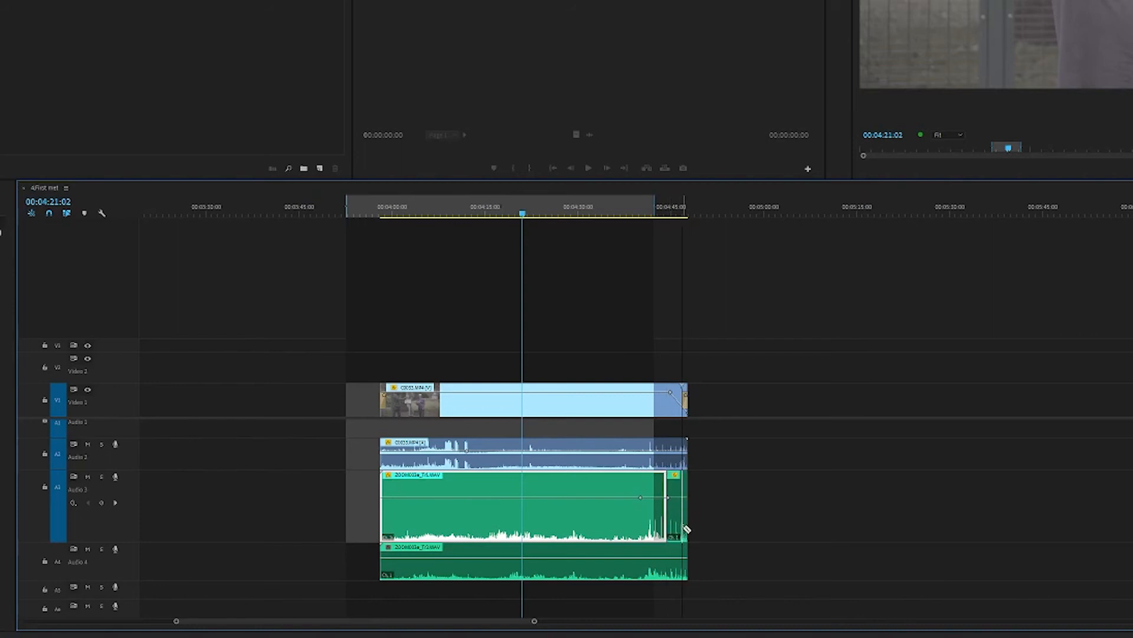
key(ctrl+z)
Step: Lower the last volume keyframe at the end of the Audio 3 clip, play the fade-out, and undo the keyframe changes
key(v)
drag(669, 501, 706, 533)
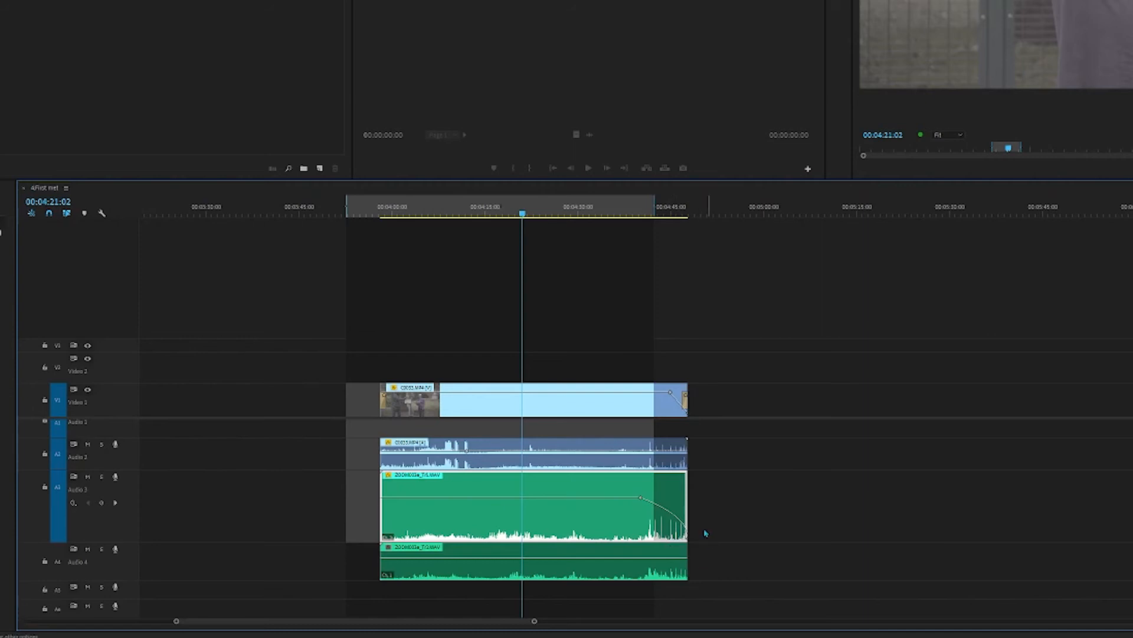
click(645, 208)
key(space)
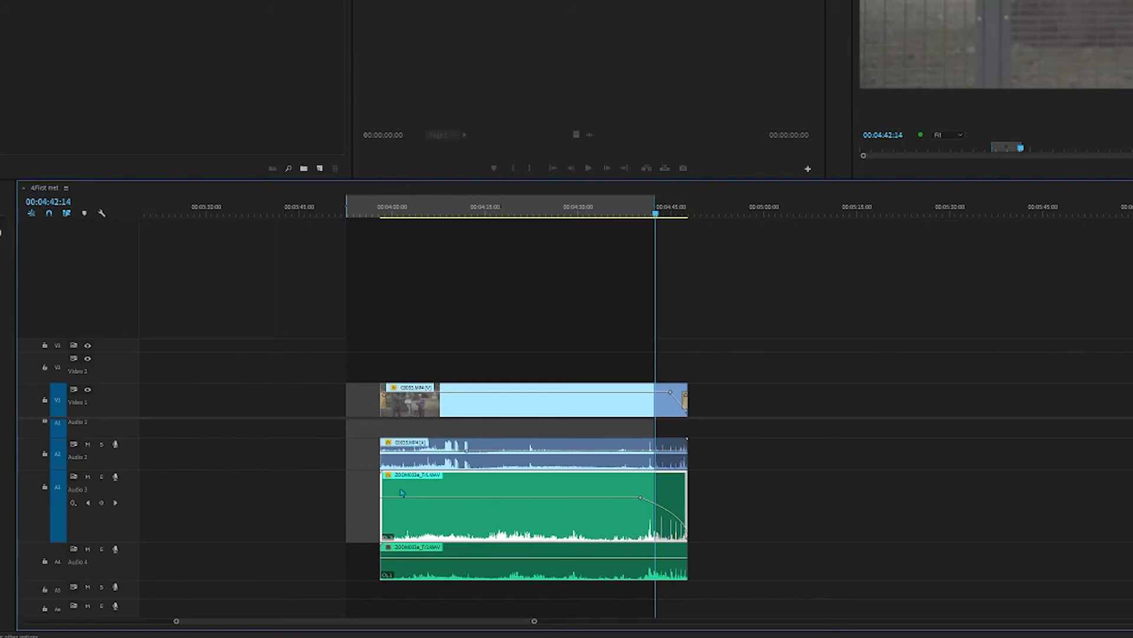
key(ctrl+z)
Step: Try to draw an opacity fade-in at the start of the Video 1 clip and save the project
click(398, 396)
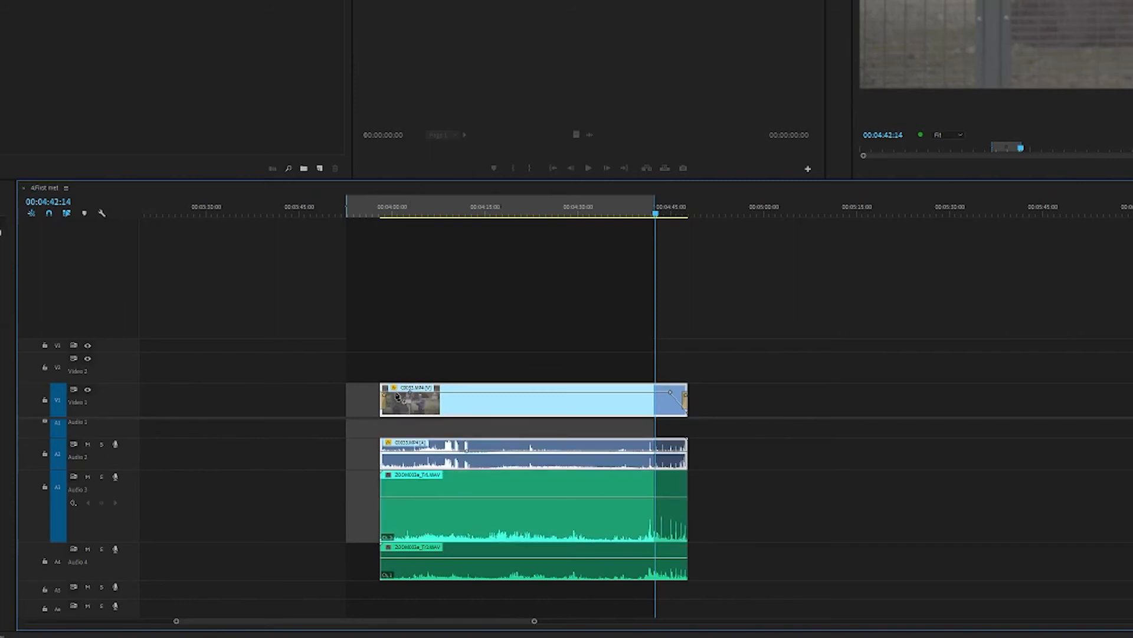
drag(395, 393, 353, 423)
key(ctrl+s)
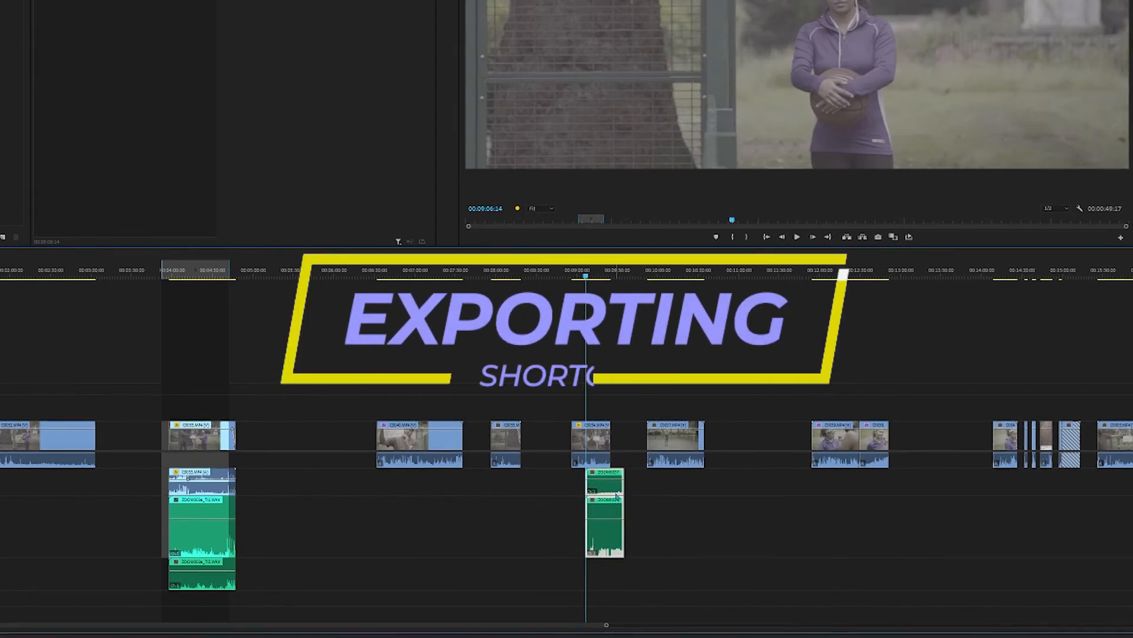
Step: Move the offset green audio clips on Audio 2 and Audio 3 earlier to align with the start of their video clip
drag(611, 493, 595, 493)
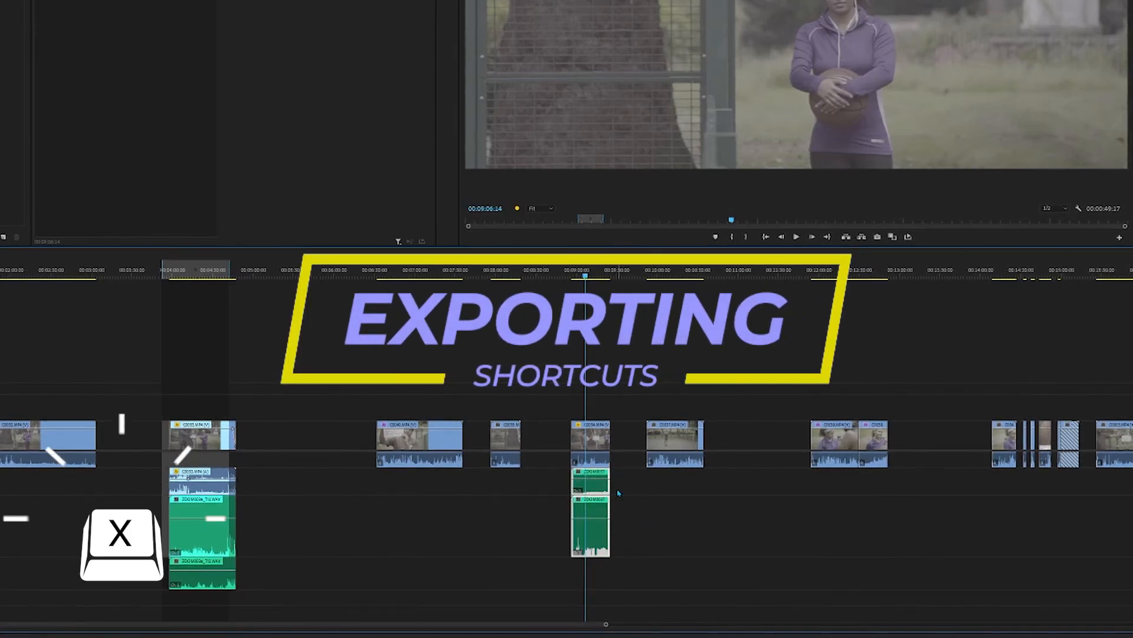
Step: Mark the clip under the playhead, and set In and Out points at the start and end of the clip starting at 00:06:32:09
key(x)
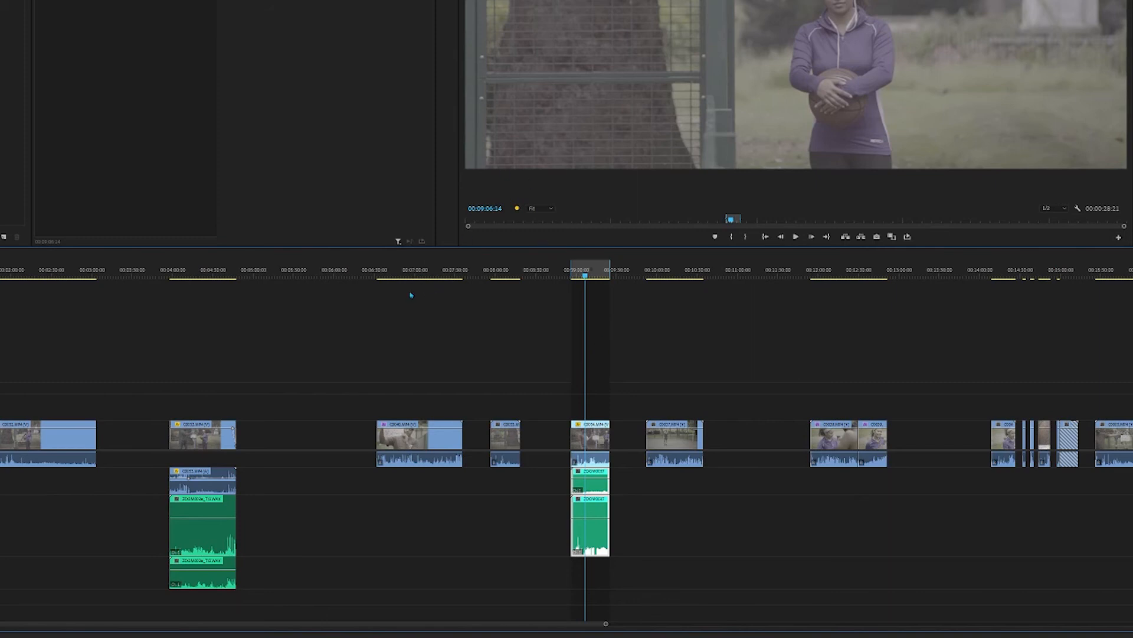
click(385, 273)
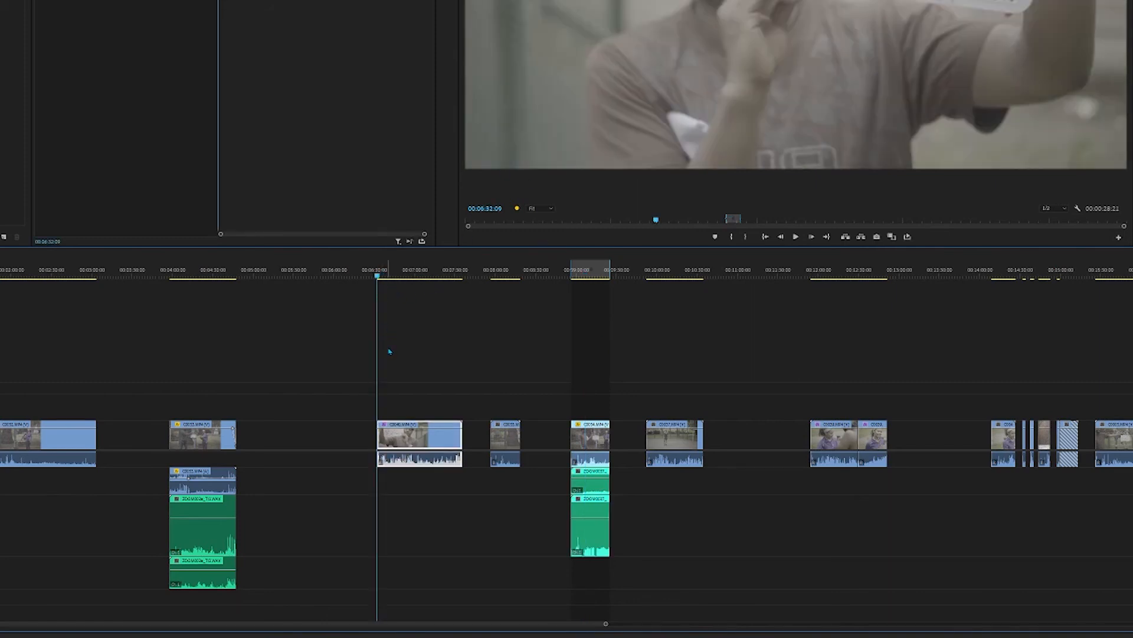
key(i)
click(461, 273)
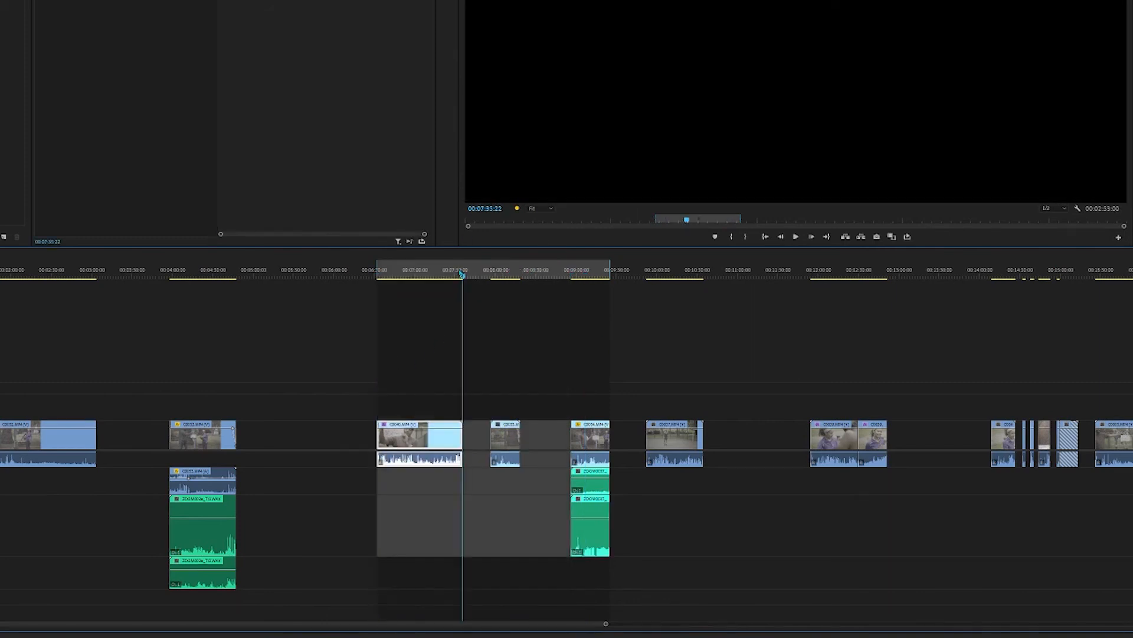
key(o)
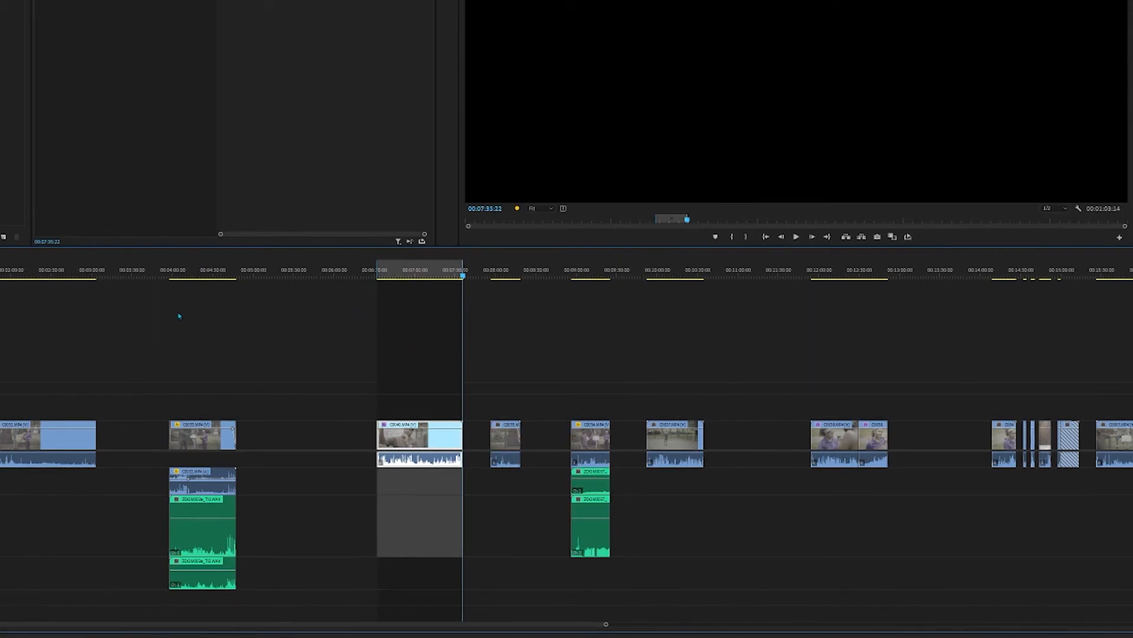
Step: Mark the clip at 00:04:18:09 as the In/Out range and delete the empty gap before it and its stacked audio
click(196, 273)
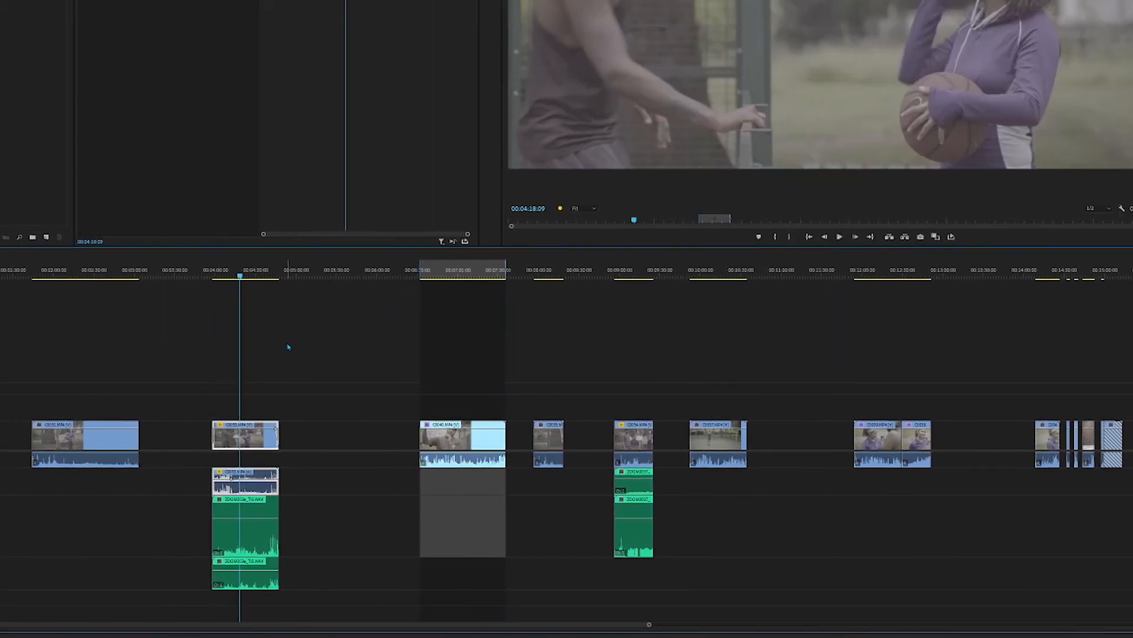
key(x)
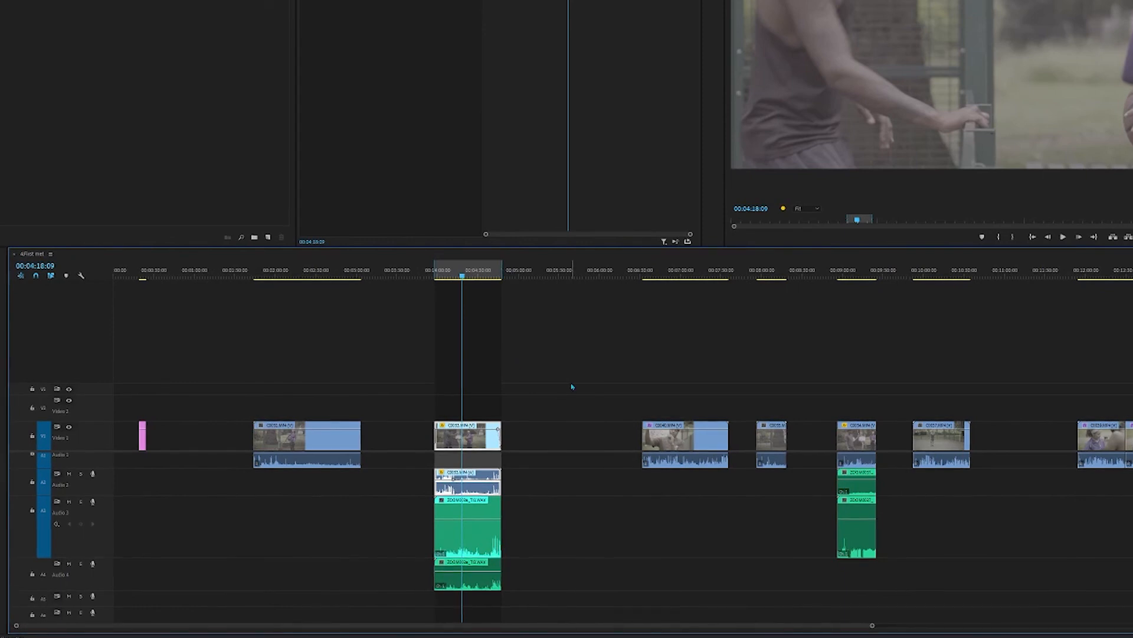
drag(565, 394, 485, 620)
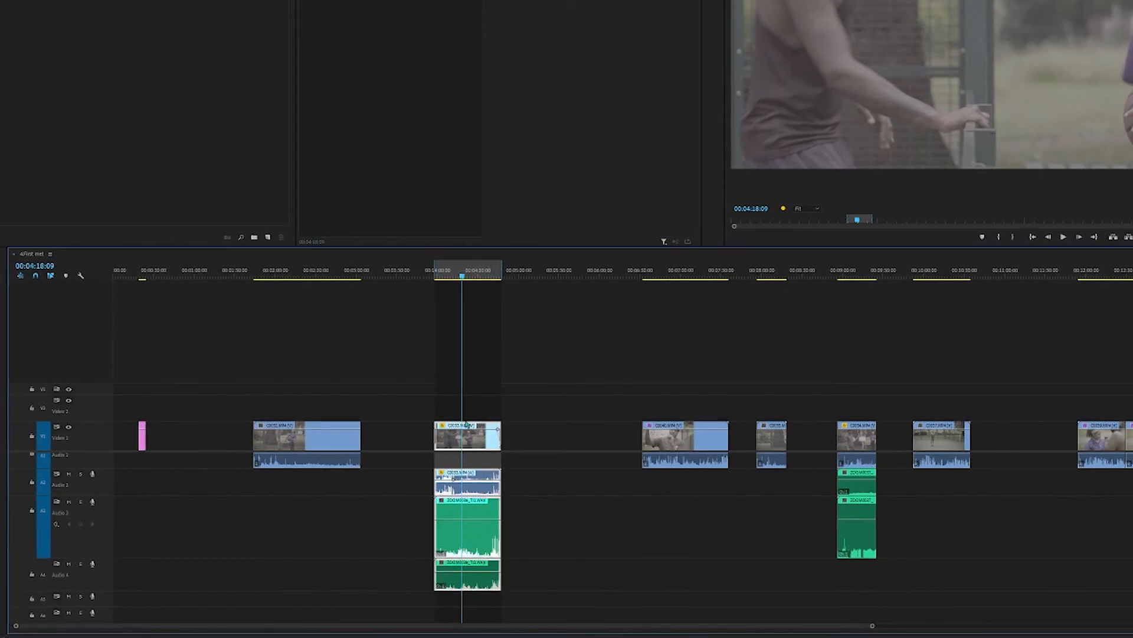
click(415, 430)
key(Delete)
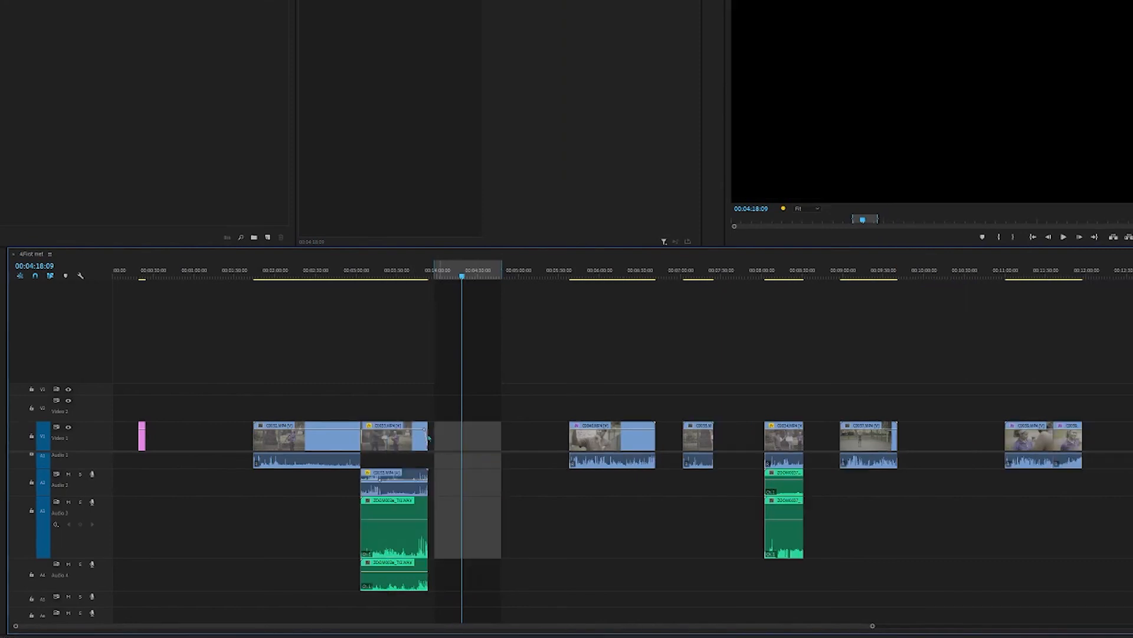
Step: Mark the In/Out range around the clip at 00:02:44:06 and again around the adjoining clip at 00:03:28:05
click(335, 270)
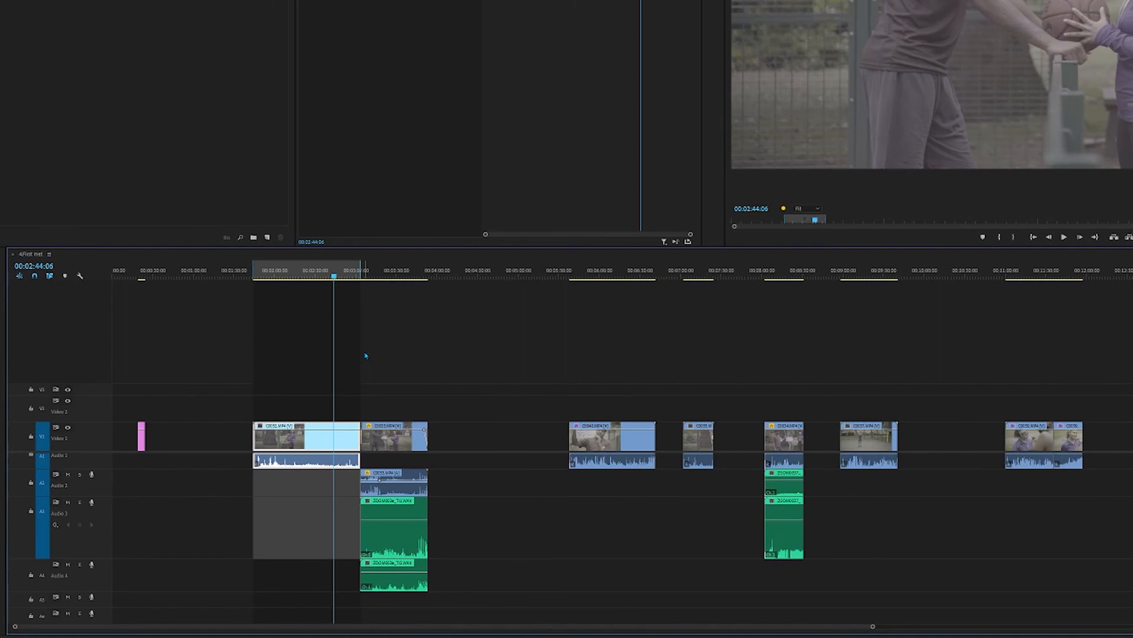
click(393, 272)
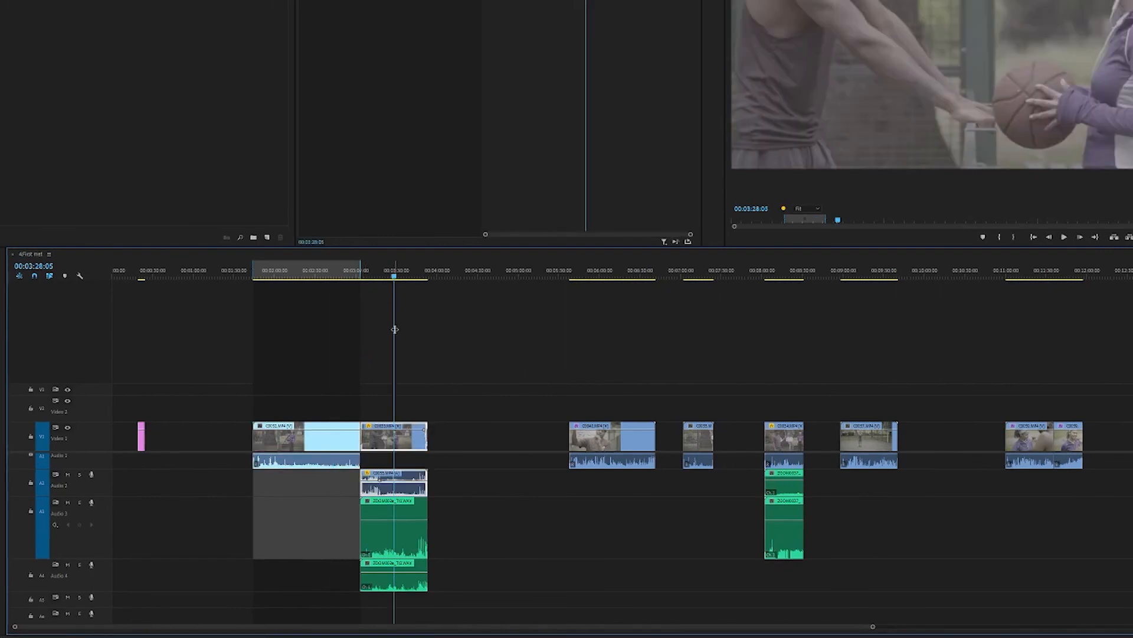
key(x)
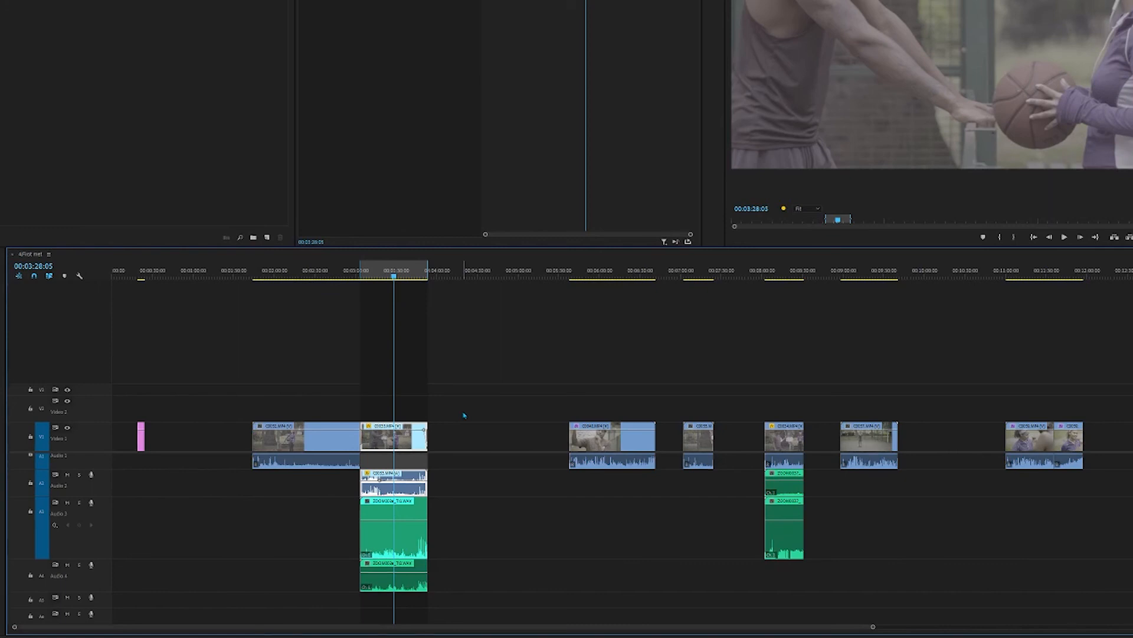
Step: Mark the clip at 00:06:21:24 as the In/Out range, and briefly play the sequence from the In point
click(629, 276)
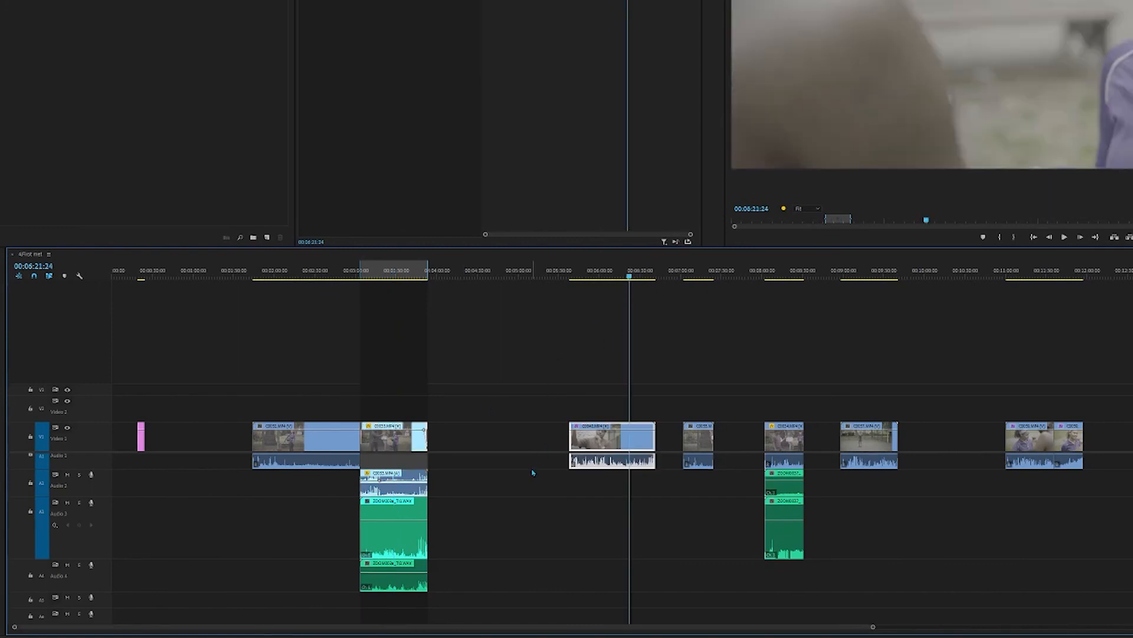
key(x)
key(ctrl+shift+space)
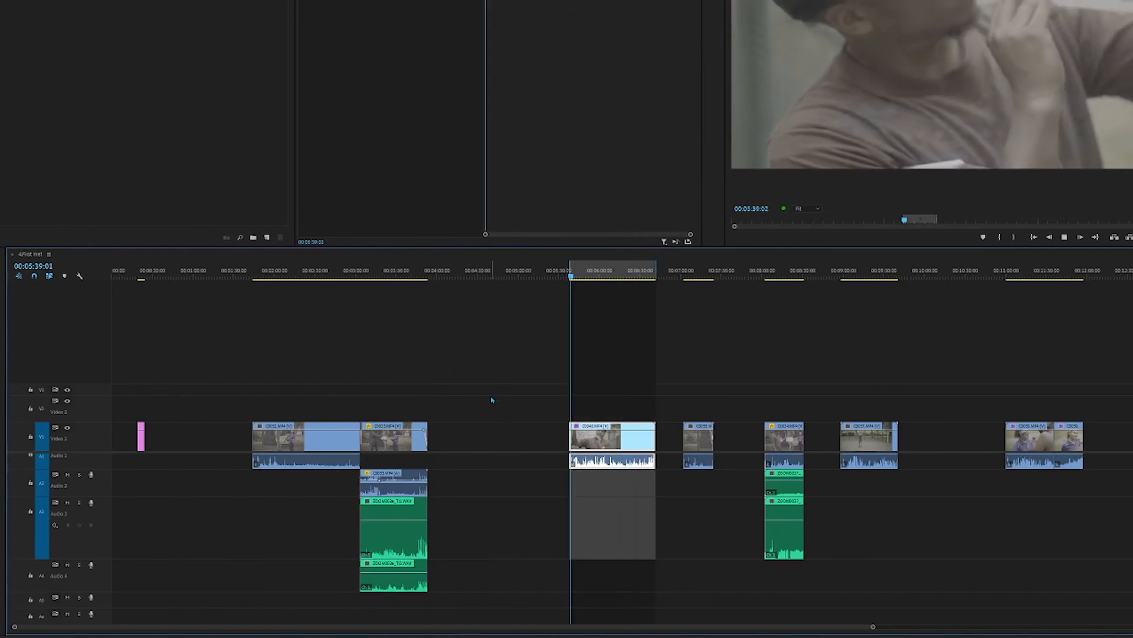
key(space)
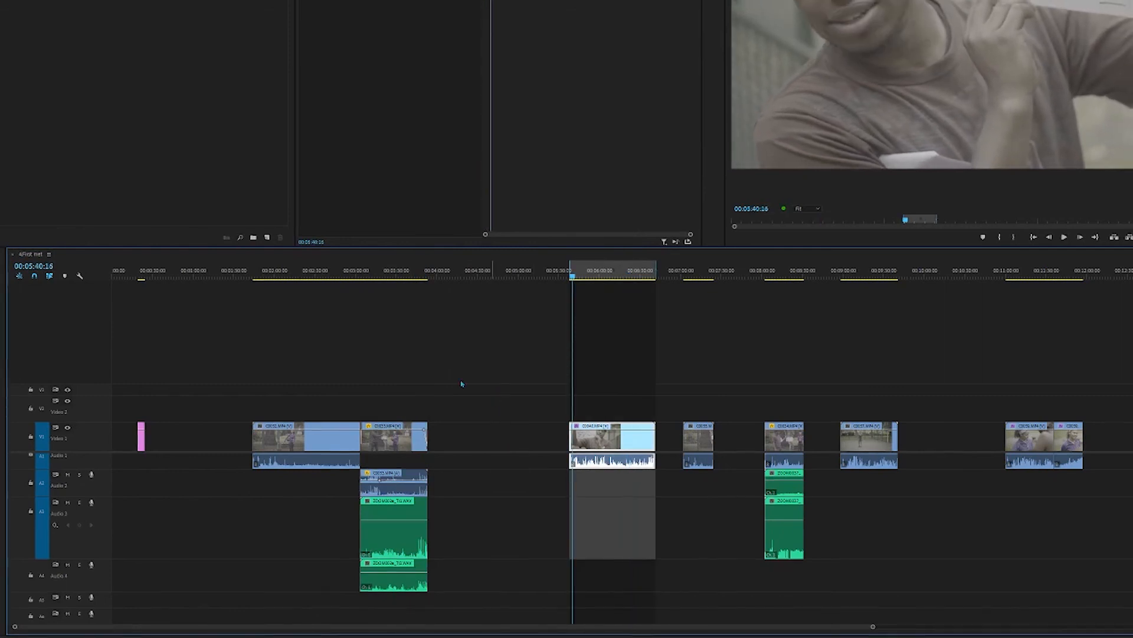
Step: Select the video clip and all its stacked audio at 00:03:33:11, and open and cancel the media export settings
click(402, 277)
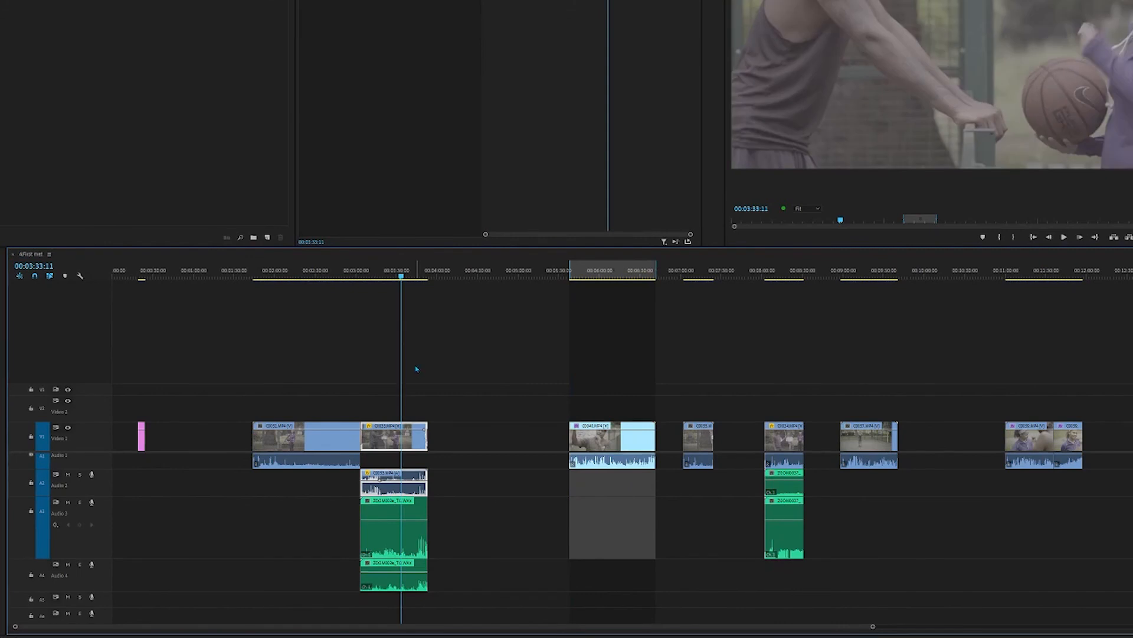
drag(479, 391, 413, 597)
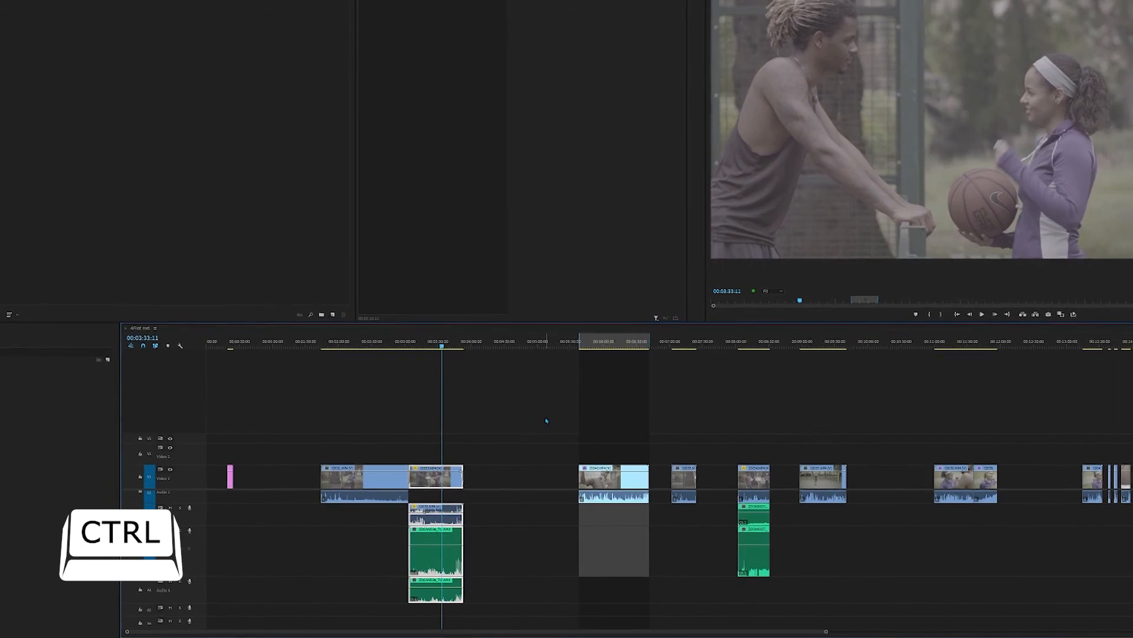
key(ctrl+m)
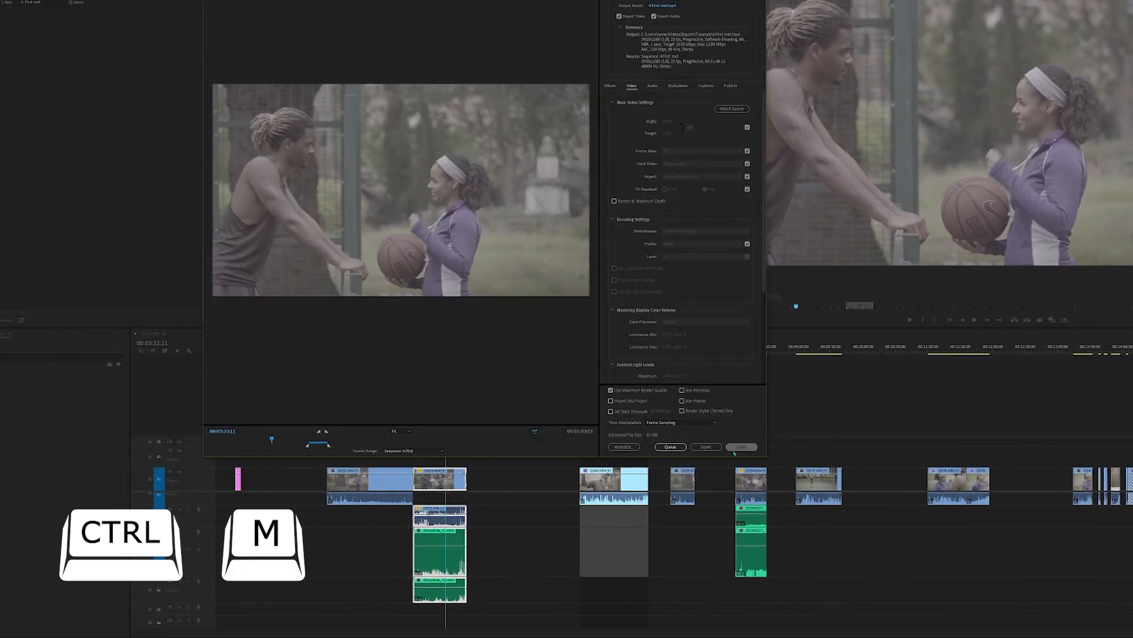
click(739, 447)
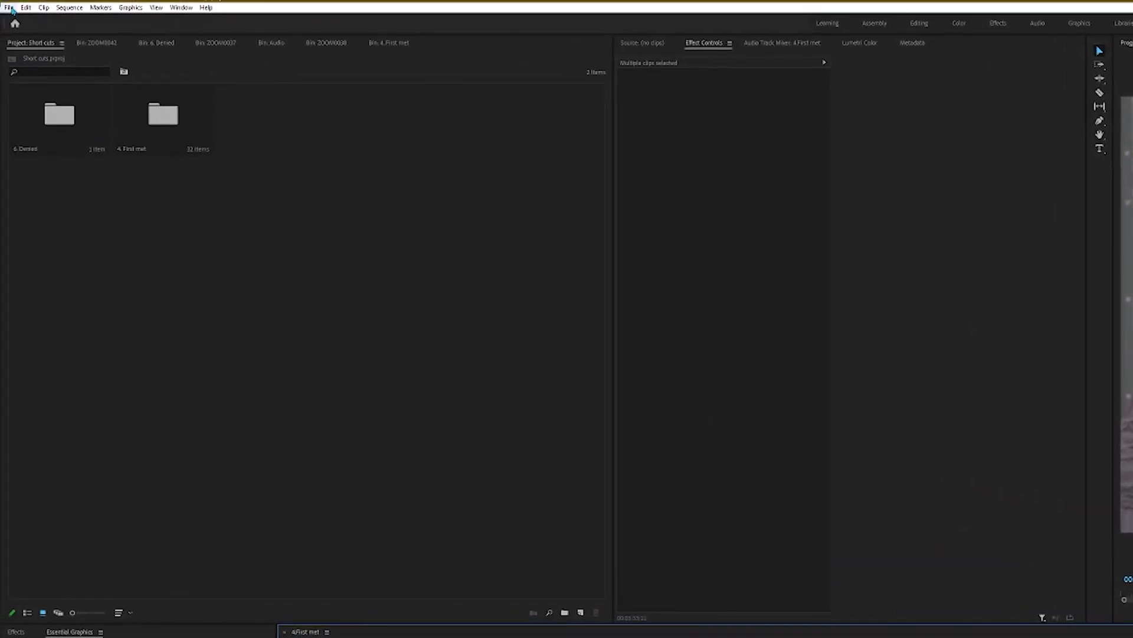
Step: Look over the available export options, clear the clip selection, and open the media export settings for the marked In/Out range
click(10, 9)
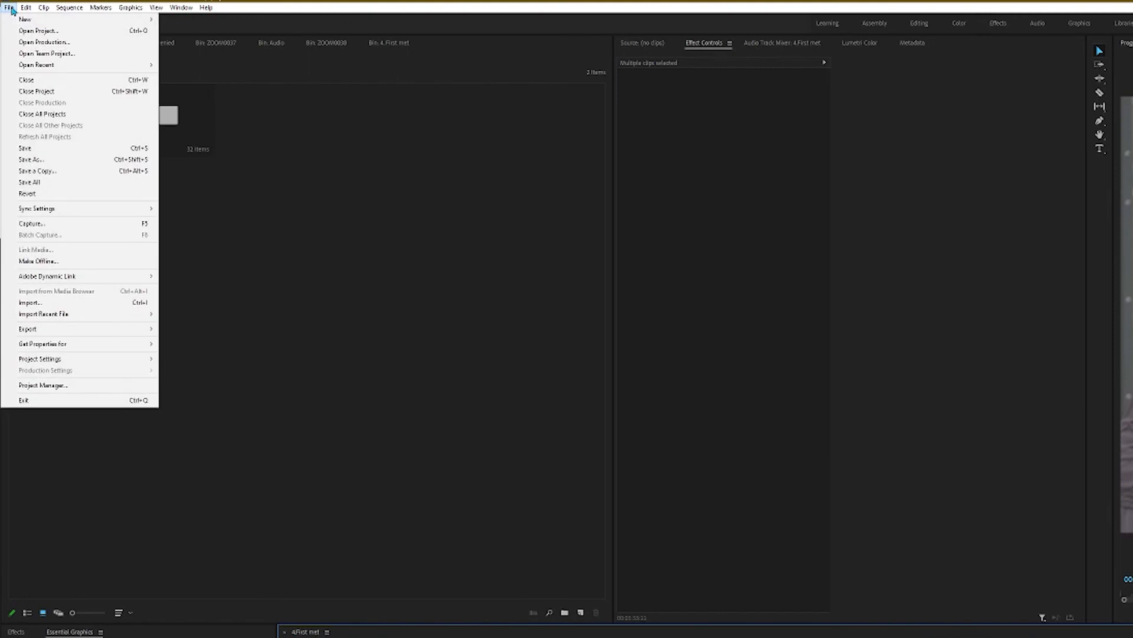
mouse_move(78, 334)
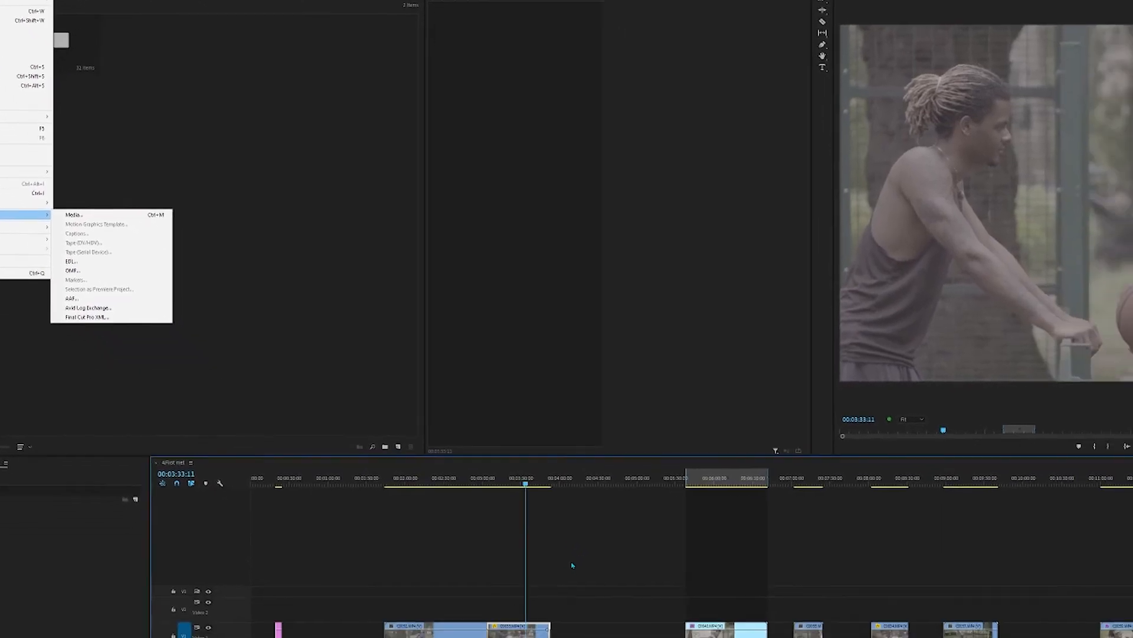
click(810, 579)
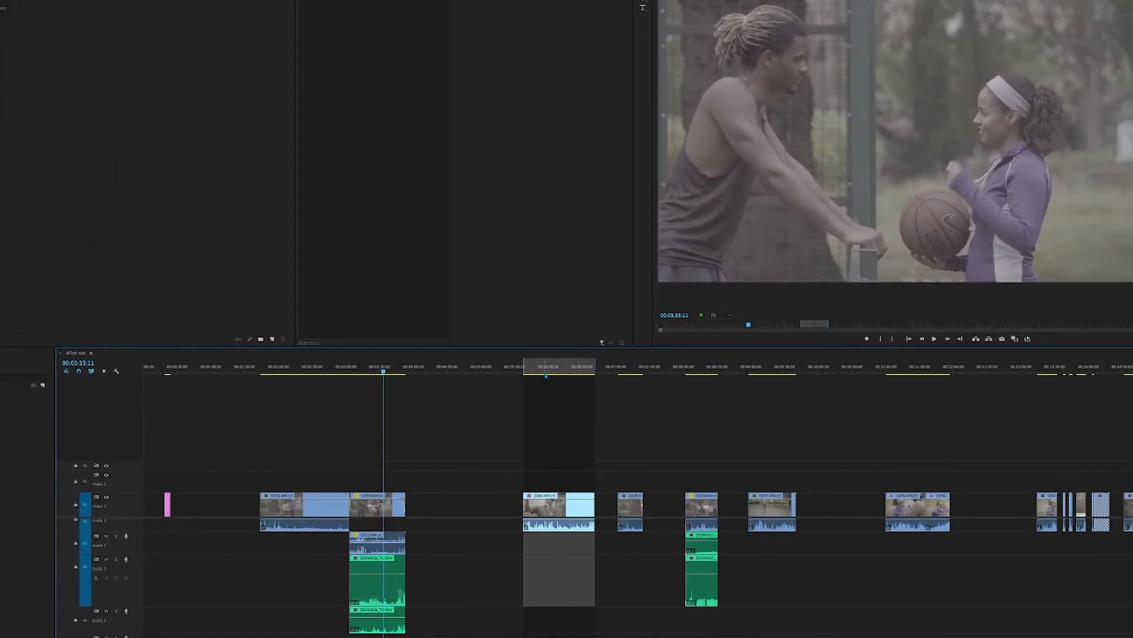
key(ctrl+m)
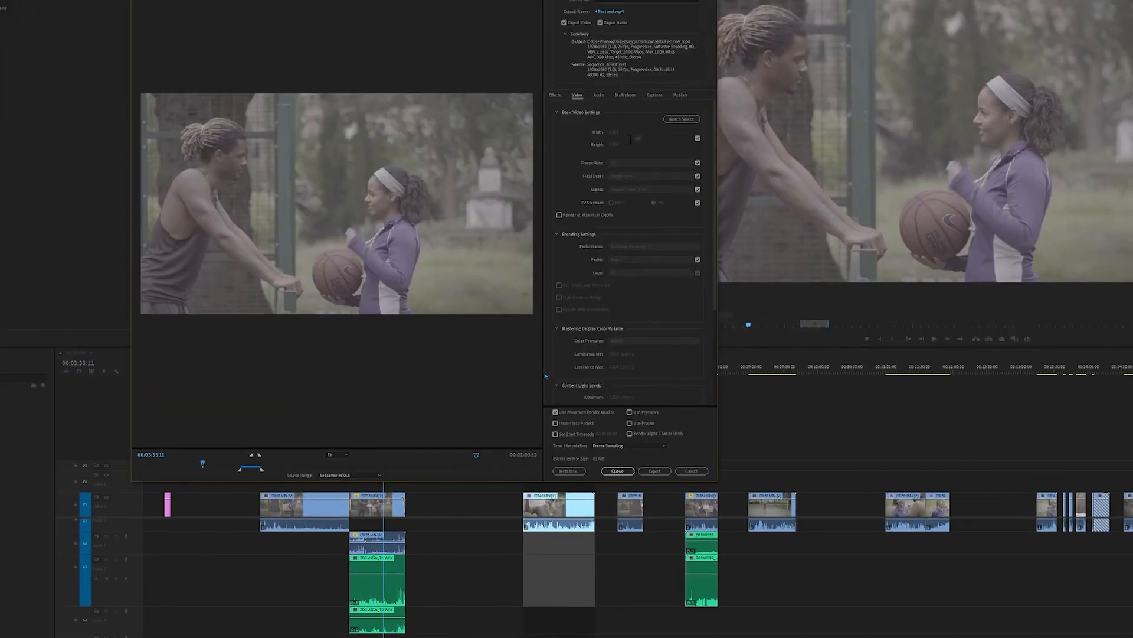